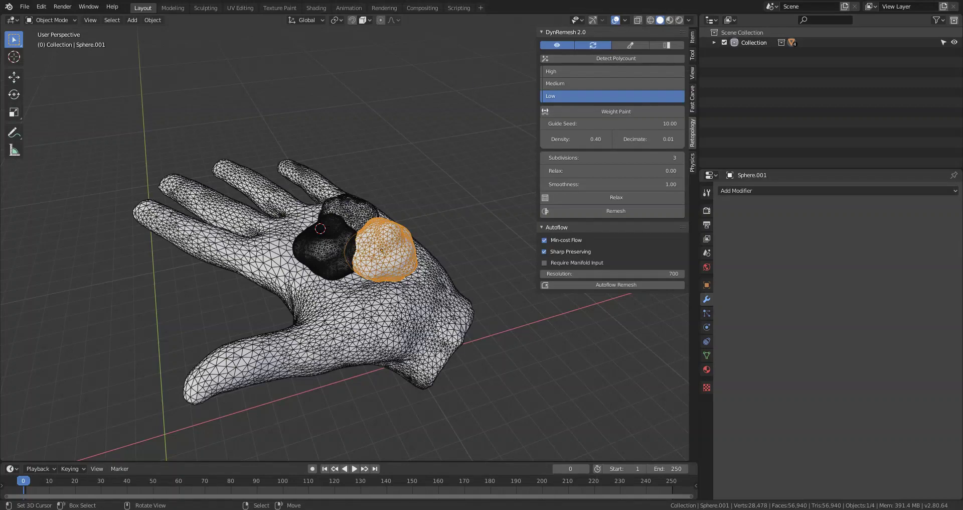
Orbit and zoom around the scanned hand to inspect the sculpted blobs
{"action": "middle_click_drag", "start_coordinate": [372, 245], "coordinate": [365, 295]}
{"action": "scroll", "coordinate": [366, 295], "scroll_direction": "up", "scroll_amount": 3}
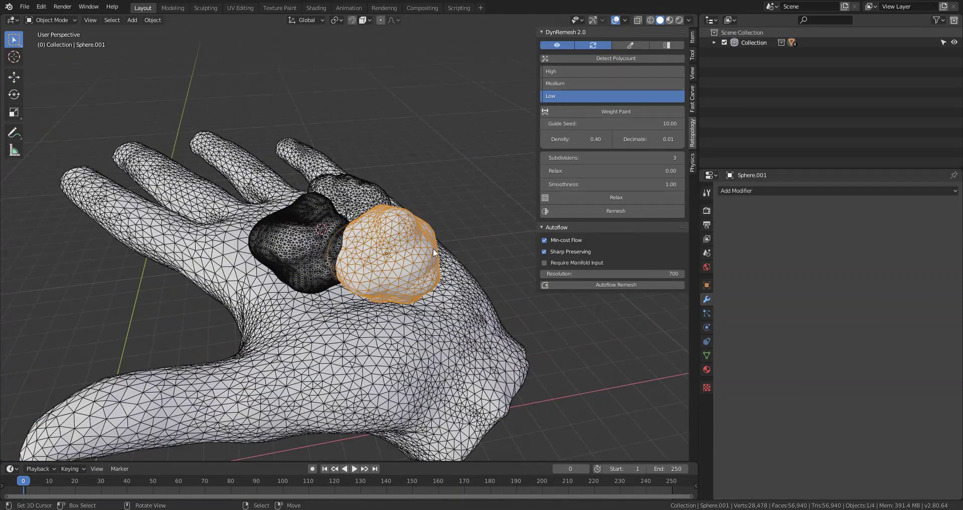
{"action": "scroll", "coordinate": [402, 301], "scroll_direction": "down", "scroll_amount": 3}
{"action": "middle_click_drag", "start_coordinate": [402, 301], "coordinate": [360, 340]}
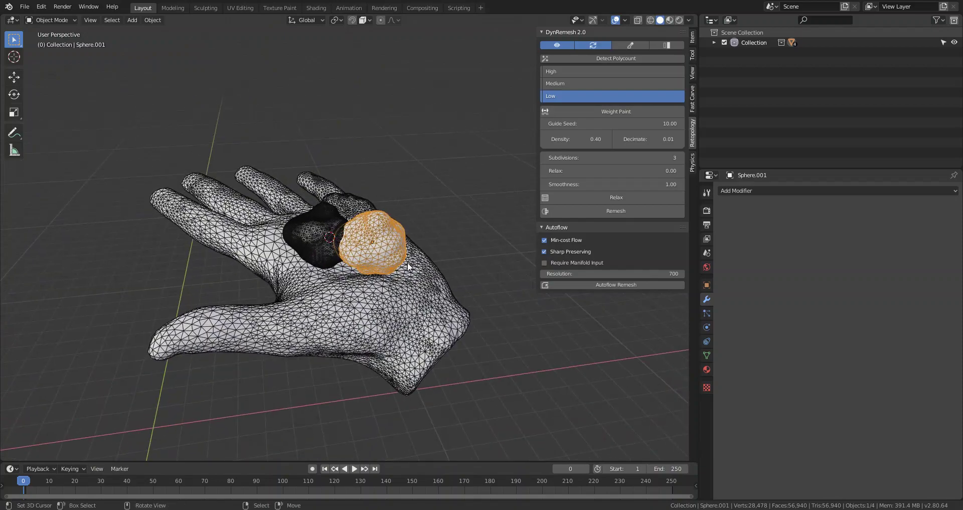
{"action": "middle_click_drag", "start_coordinate": [395, 284], "coordinate": [408, 299]}
{"action": "scroll", "coordinate": [408, 299], "scroll_direction": "up", "scroll_amount": 4}
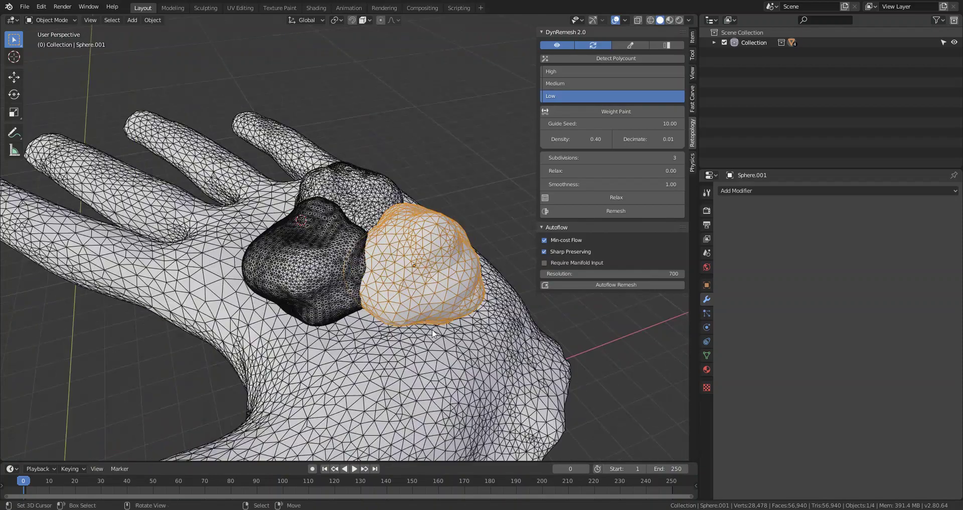
{"action": "middle_click_drag", "start_coordinate": [432, 329], "coordinate": [417, 294]}
{"action": "scroll", "coordinate": [421, 331], "scroll_direction": "down", "scroll_amount": 3}
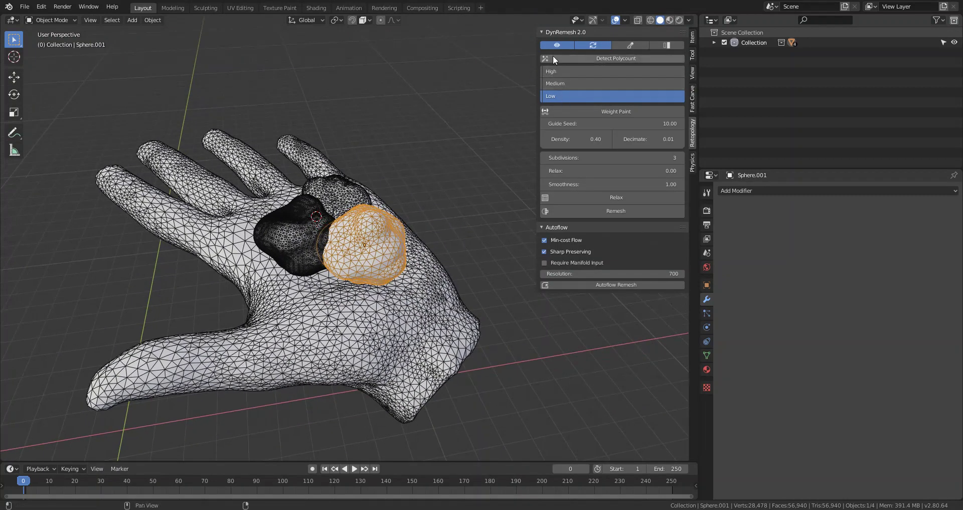
{"action": "scroll", "coordinate": [390, 260], "scroll_direction": "up", "scroll_amount": 3}
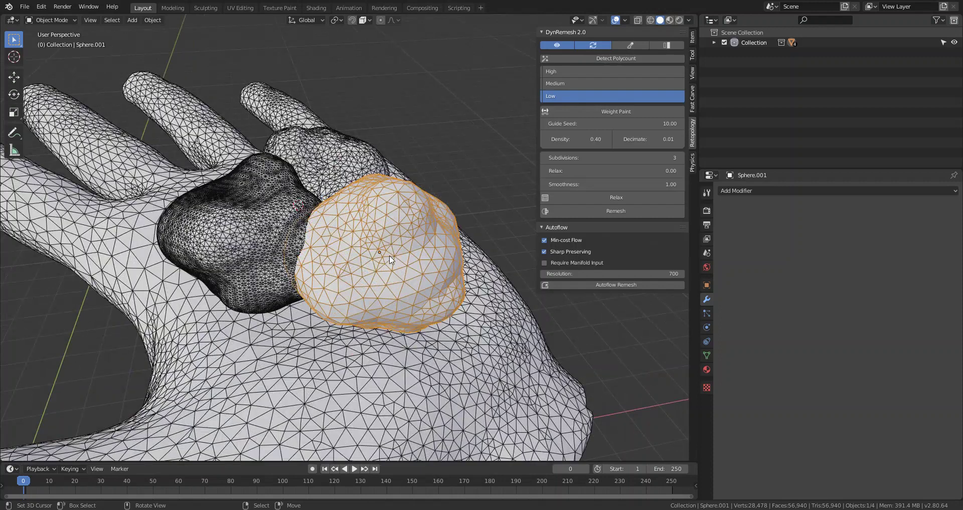
{"action": "scroll", "coordinate": [390, 259], "scroll_direction": "down", "scroll_amount": 1}
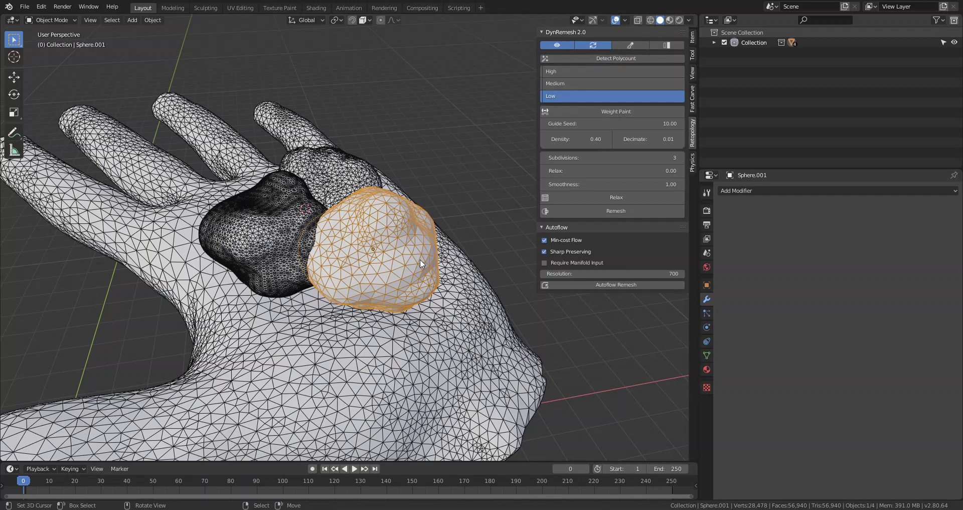
{"action": "scroll", "coordinate": [420, 259], "scroll_direction": "up", "scroll_amount": 2}
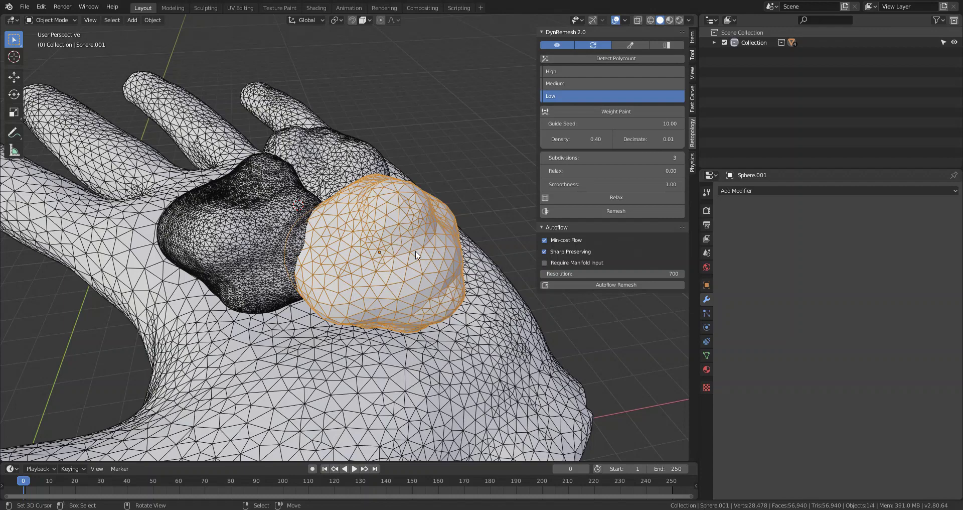
{"action": "middle_click_drag", "start_coordinate": [451, 250], "coordinate": [482, 236]}
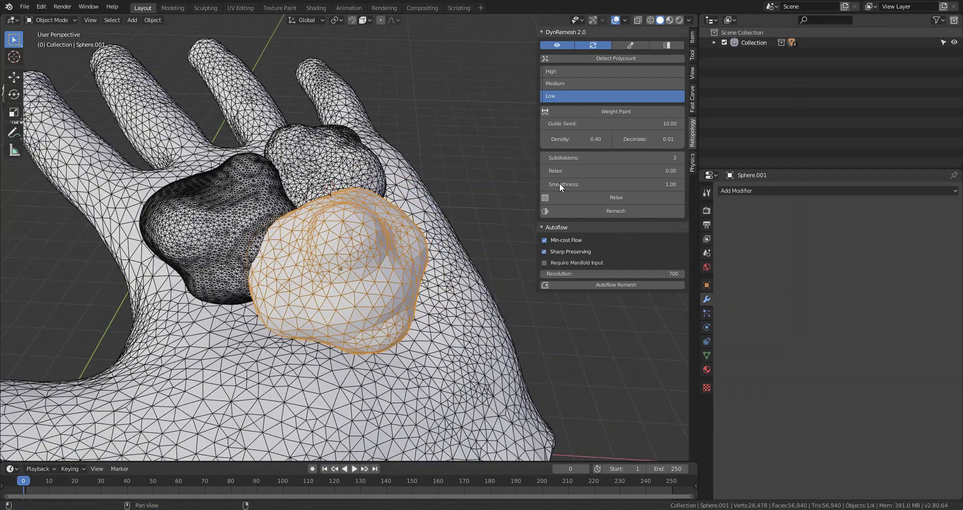
Remesh Sphere.001 into quads and raise Subdivisions to 4
{"action": "left_click", "coordinate": [582, 210]}
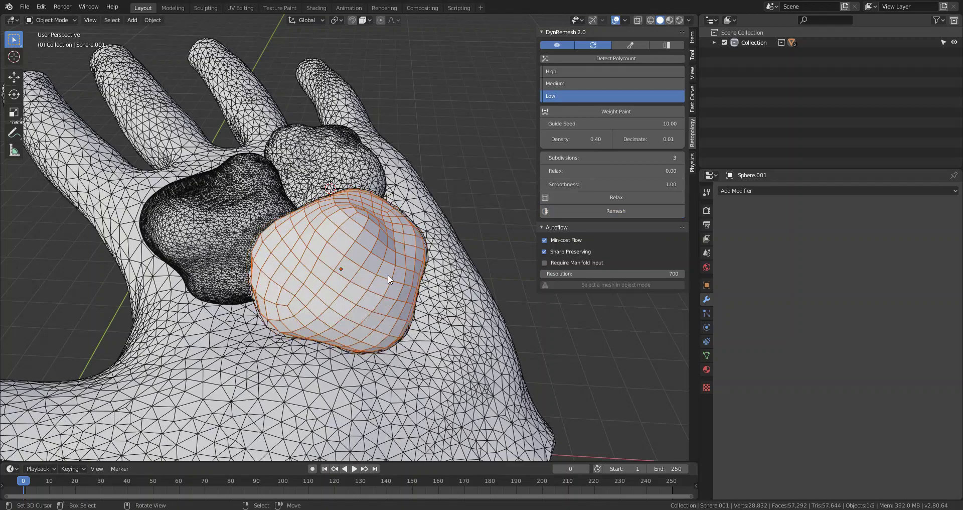
{"action": "middle_click_drag", "start_coordinate": [387, 275], "coordinate": [453, 213]}
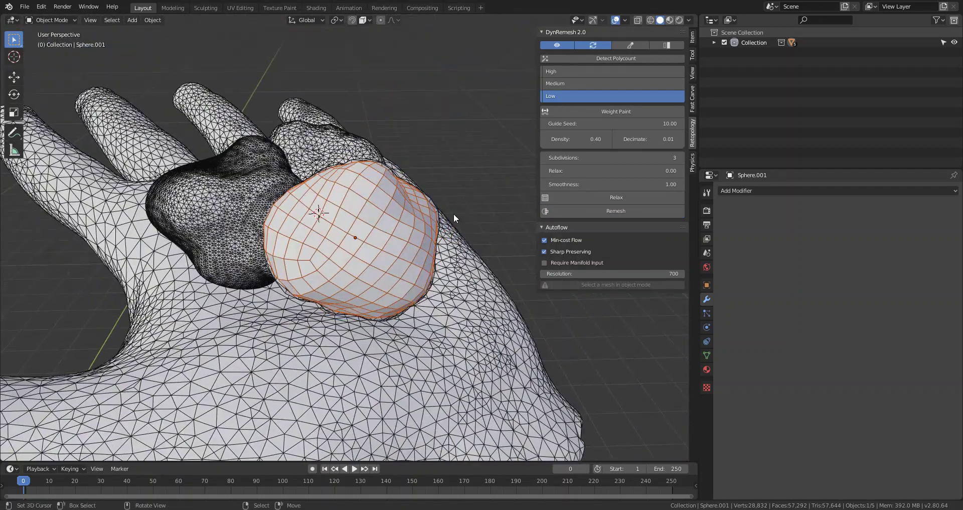
{"action": "left_click", "coordinate": [678, 158]}
Remesh the dark Sphere blob into quads, then select the third blob Sphere.002
{"action": "middle_click_drag", "start_coordinate": [422, 263], "coordinate": [360, 276]}
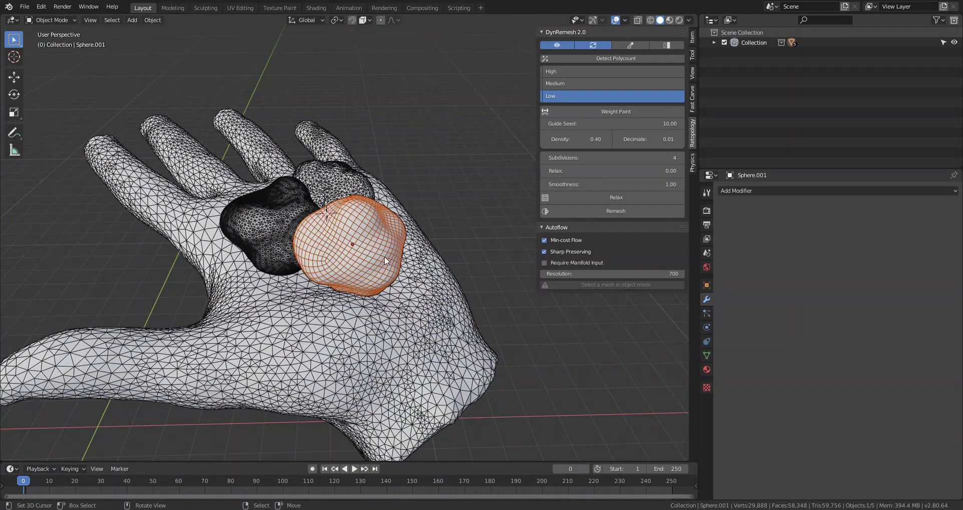
{"action": "left_click", "coordinate": [266, 219]}
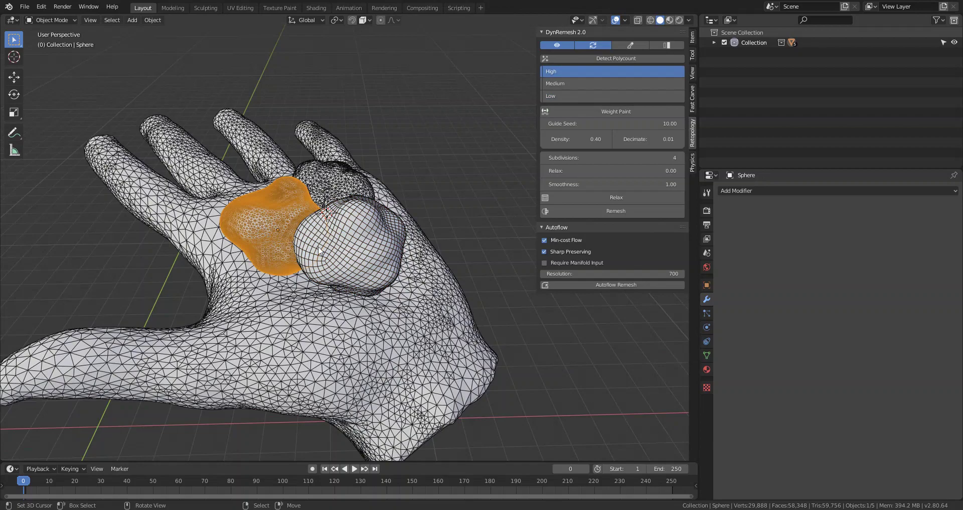
{"action": "middle_click_drag", "start_coordinate": [282, 233], "coordinate": [342, 312]}
{"action": "scroll", "coordinate": [306, 307], "scroll_direction": "up", "scroll_amount": 2}
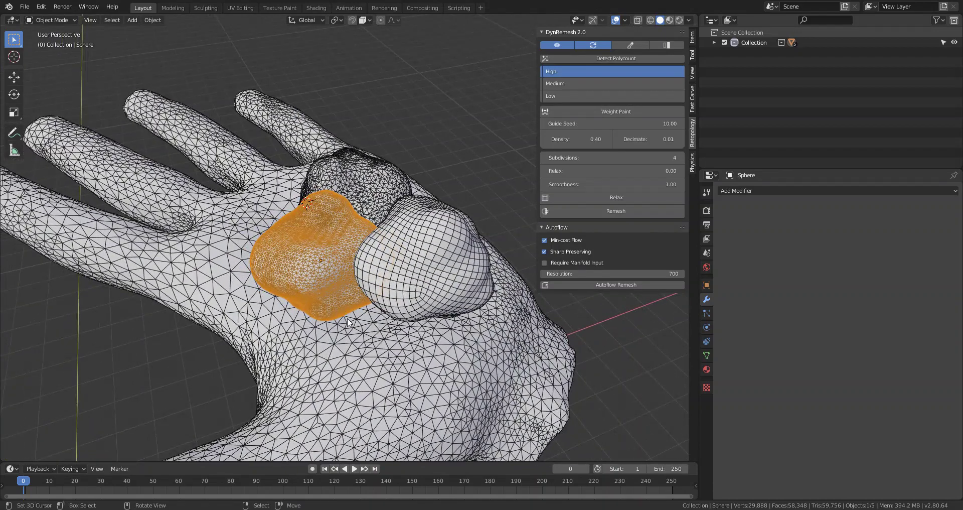
{"action": "scroll", "coordinate": [337, 301], "scroll_direction": "up", "scroll_amount": 3}
{"action": "scroll", "coordinate": [337, 303], "scroll_direction": "down", "scroll_amount": 2}
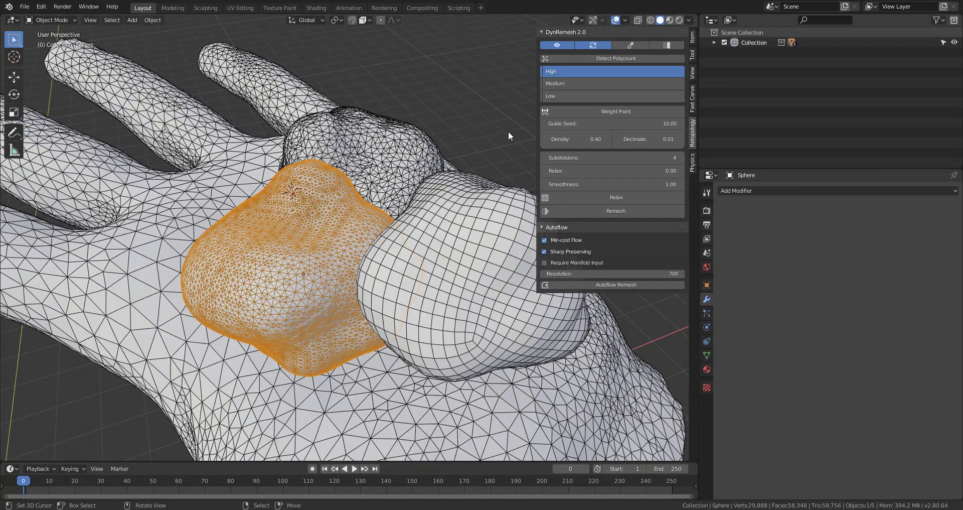
{"action": "left_click", "coordinate": [592, 211]}
{"action": "scroll", "coordinate": [331, 296], "scroll_direction": "down", "scroll_amount": 2}
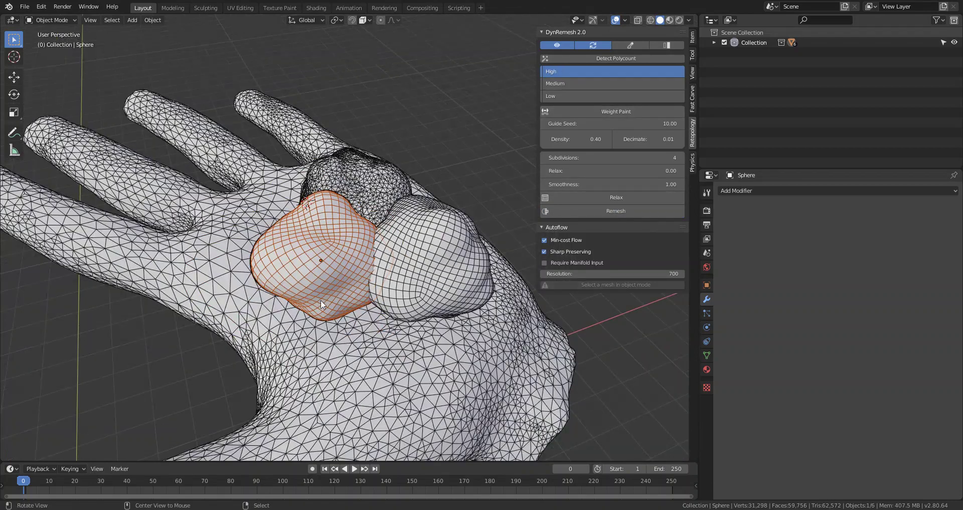
{"action": "middle_click_drag", "start_coordinate": [321, 303], "coordinate": [426, 225]}
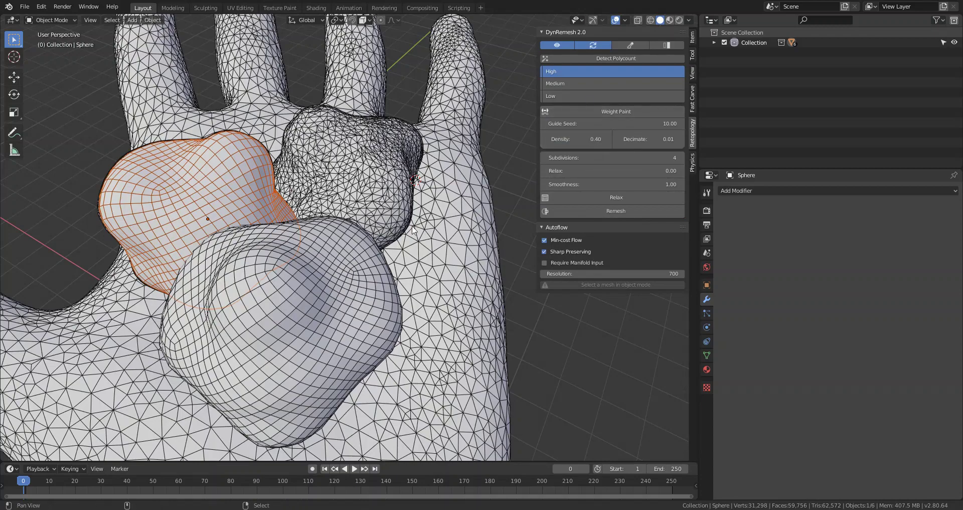
{"action": "middle_click_drag", "start_coordinate": [413, 229], "coordinate": [359, 277]}
{"action": "left_click", "coordinate": [391, 231]}
{"action": "scroll", "coordinate": [385, 219], "scroll_direction": "down", "scroll_amount": 2}
Remesh Sphere.002 into quads using the Medium preset
{"action": "scroll", "coordinate": [359, 277], "scroll_direction": "up", "scroll_amount": 3}
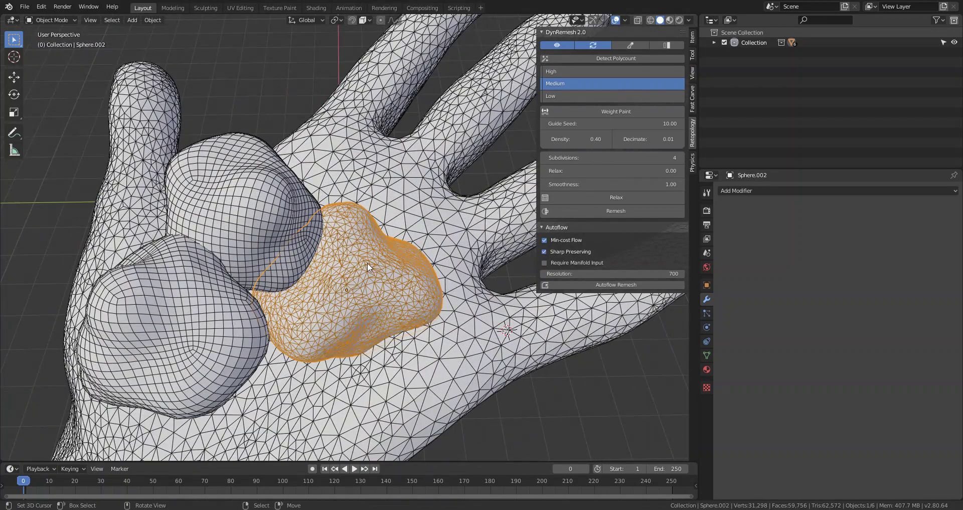
{"action": "middle_click_drag", "start_coordinate": [346, 309], "coordinate": [398, 299]}
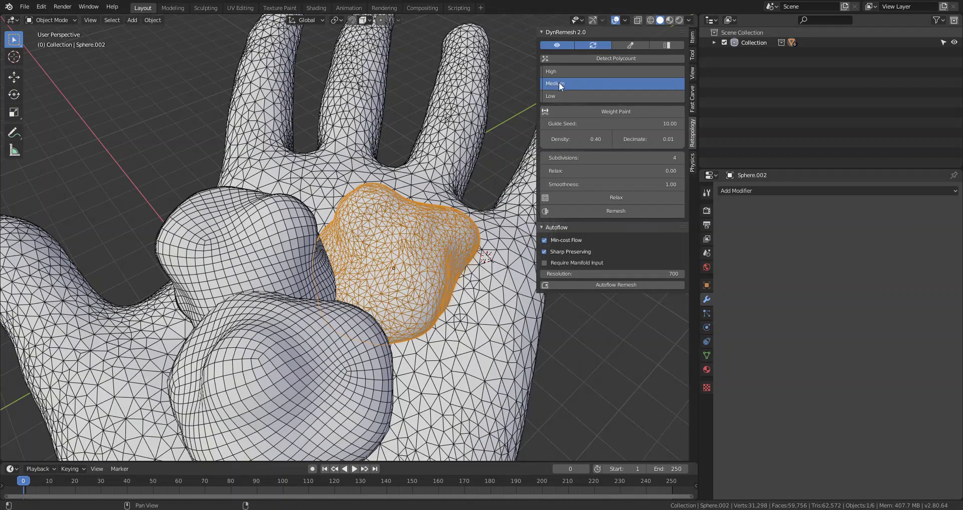
{"action": "left_click", "coordinate": [589, 211]}
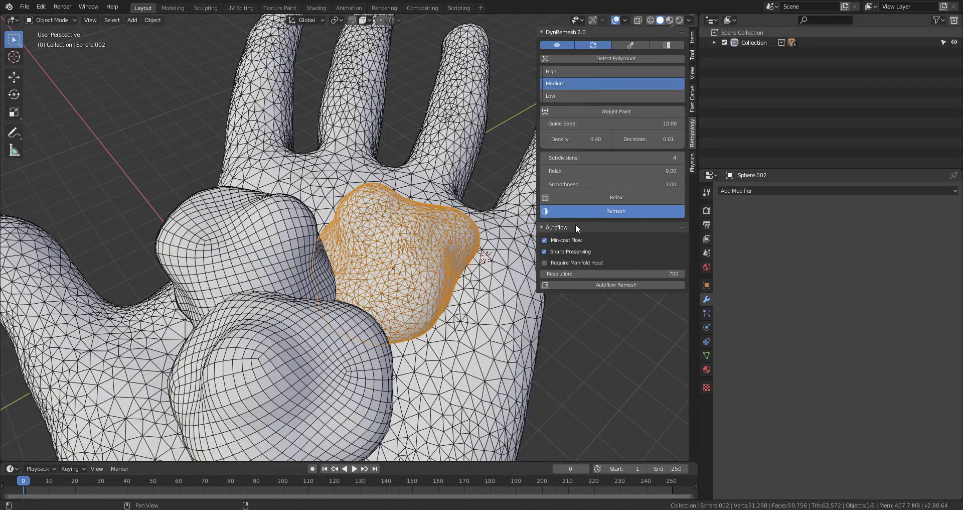
{"action": "middle_click_drag", "start_coordinate": [427, 261], "coordinate": [328, 229]}
{"action": "middle_click_drag", "start_coordinate": [355, 266], "coordinate": [372, 299]}
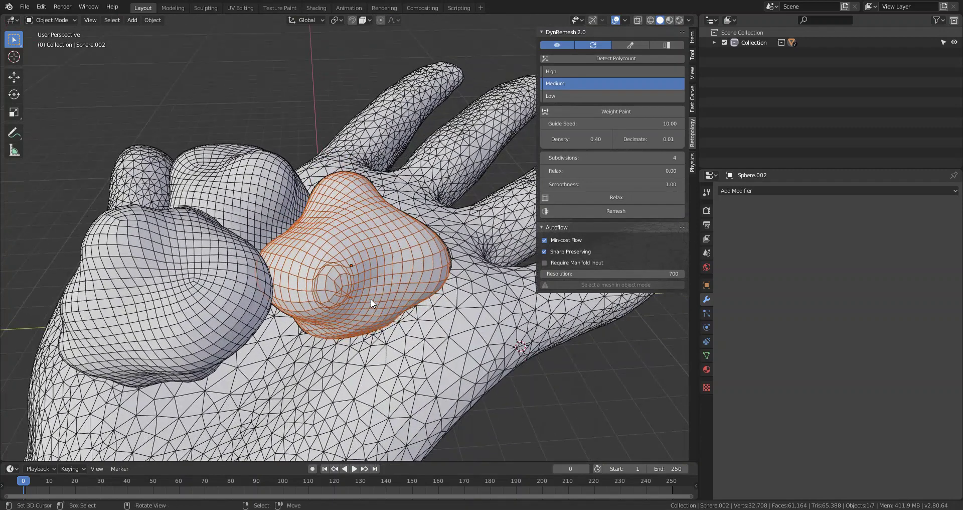
Set the Guide Seed to 20 to regenerate the blob's mesh
{"action": "left_click", "coordinate": [572, 124]}
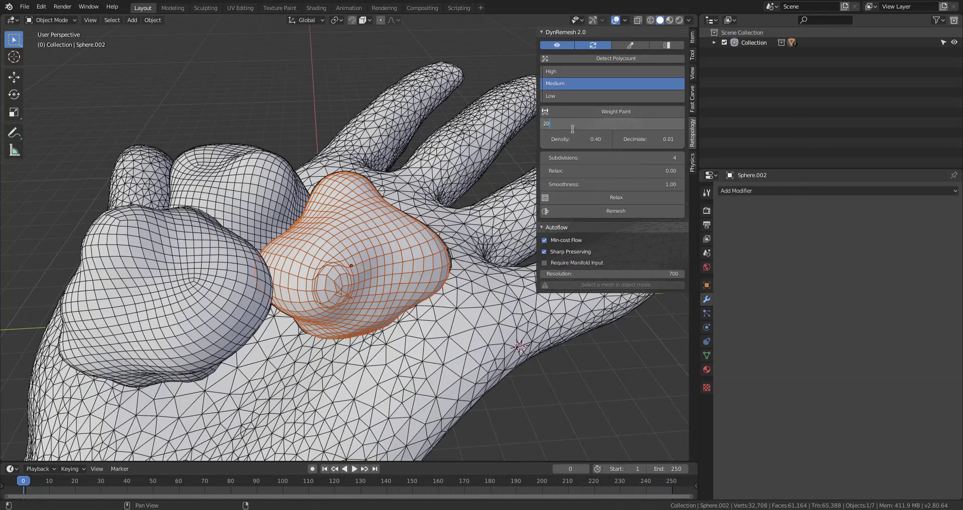
{"action": "type", "text": "20"}
{"action": "key", "text": "Return"}
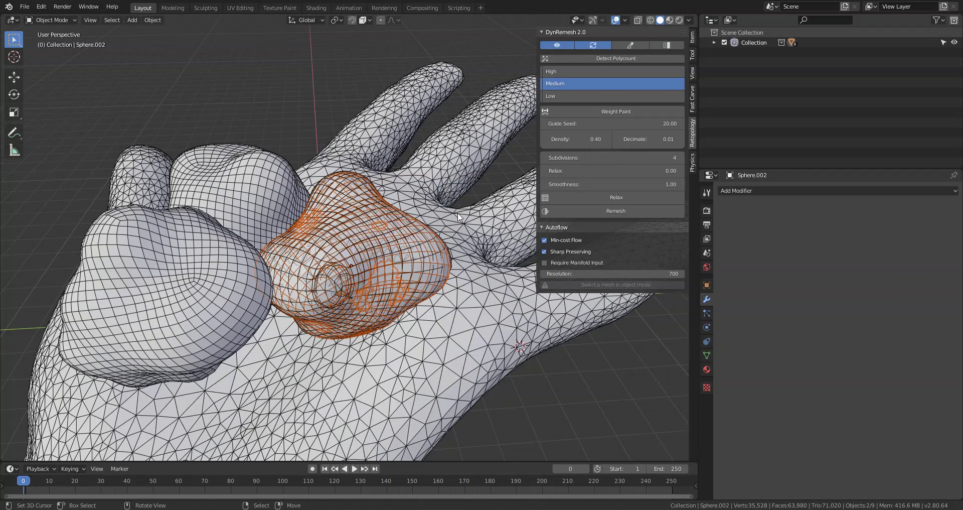
Move the remeshed copy aside and delete the top and palm remesh objects
{"action": "left_click_drag", "start_coordinate": [396, 263], "coordinate": [421, 113]}
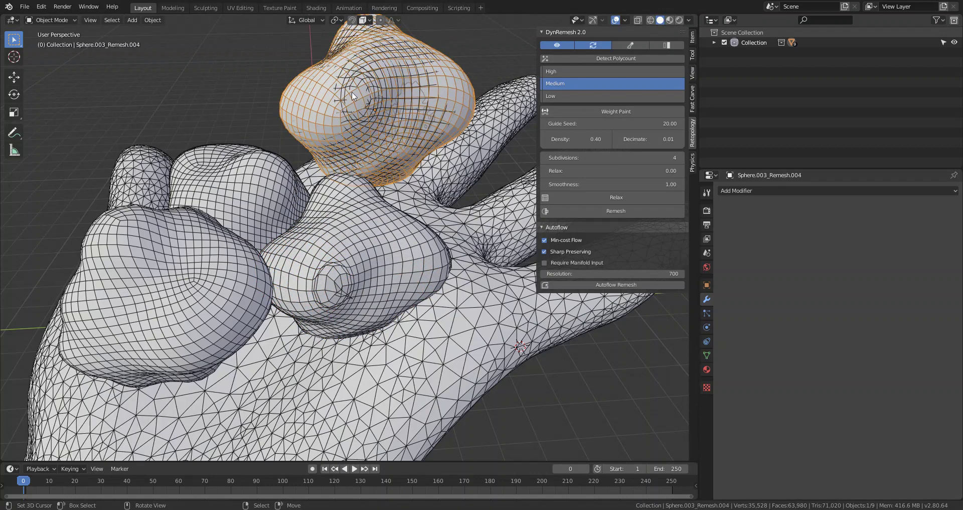
{"action": "left_click_drag", "start_coordinate": [346, 93], "coordinate": [230, 72]}
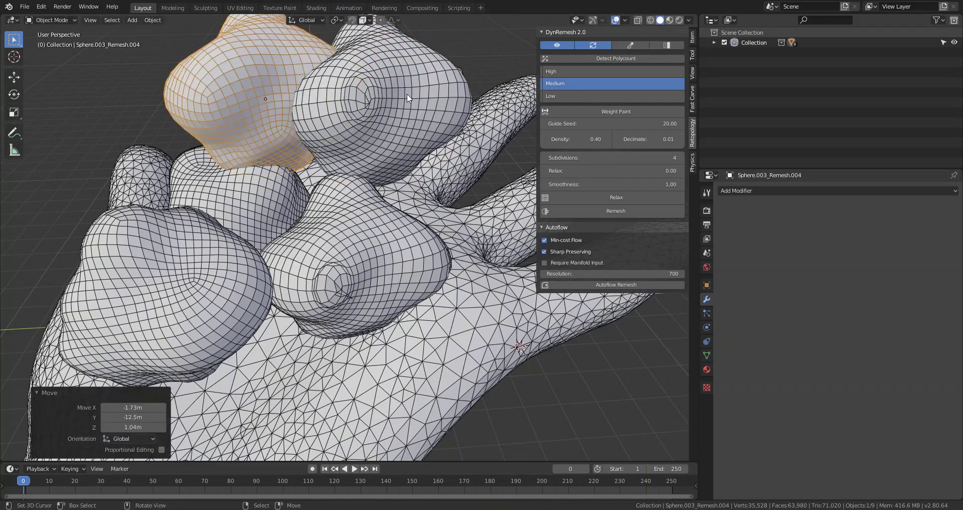
{"action": "left_click", "coordinate": [387, 81]}
{"action": "key", "text": "x"}
{"action": "left_click", "coordinate": [388, 86]}
{"action": "left_click", "coordinate": [319, 262]}
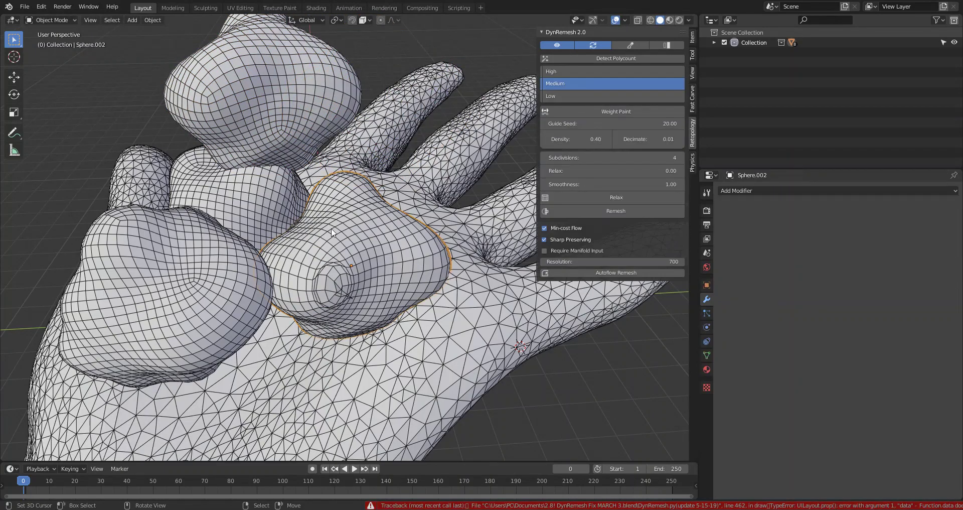
{"action": "key", "text": "x"}
{"action": "left_click", "coordinate": [322, 265]}
Move the remaining top remeshed blob aside and delete it
{"action": "left_click", "coordinate": [269, 103]}
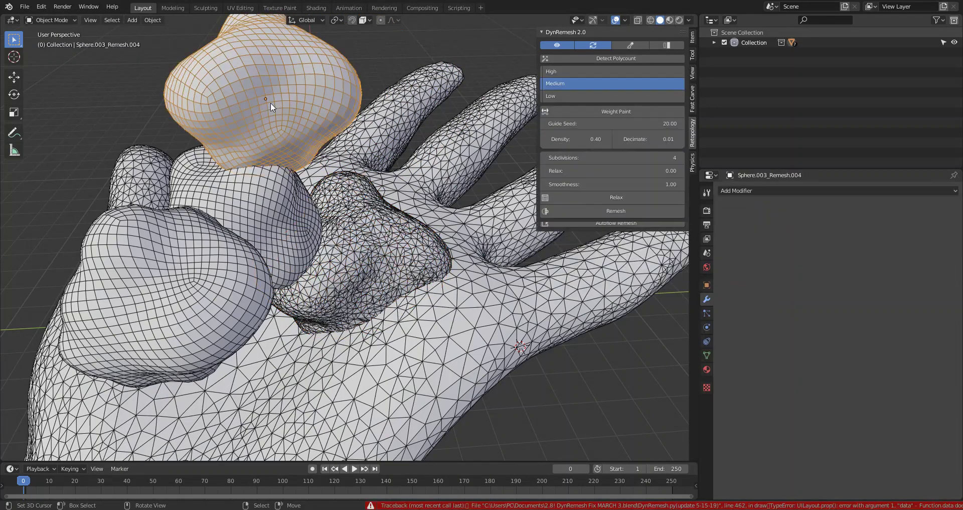
{"action": "key", "text": "g"}
{"action": "left_click", "coordinate": [470, 164]}
{"action": "middle_click_drag", "start_coordinate": [469, 165], "coordinate": [308, 194]}
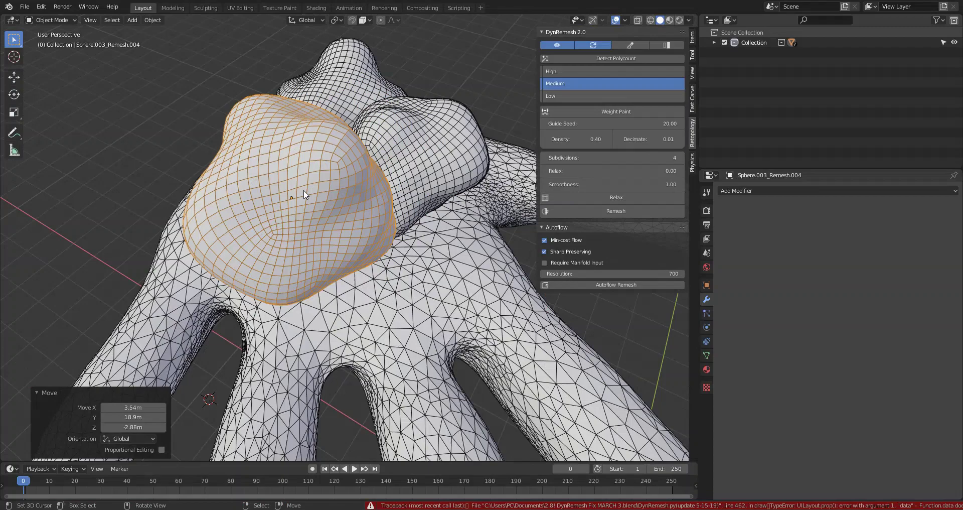
{"action": "key", "text": "x"}
{"action": "left_click", "coordinate": [308, 190]}
Select the scanned Hand mesh as the working object
{"action": "middle_click_drag", "start_coordinate": [295, 228], "coordinate": [359, 342]}
{"action": "left_click", "coordinate": [362, 324]}
{"action": "scroll", "coordinate": [359, 342], "scroll_direction": "down", "scroll_amount": 2}
{"action": "scroll", "coordinate": [351, 339], "scroll_direction": "down", "scroll_amount": 2}
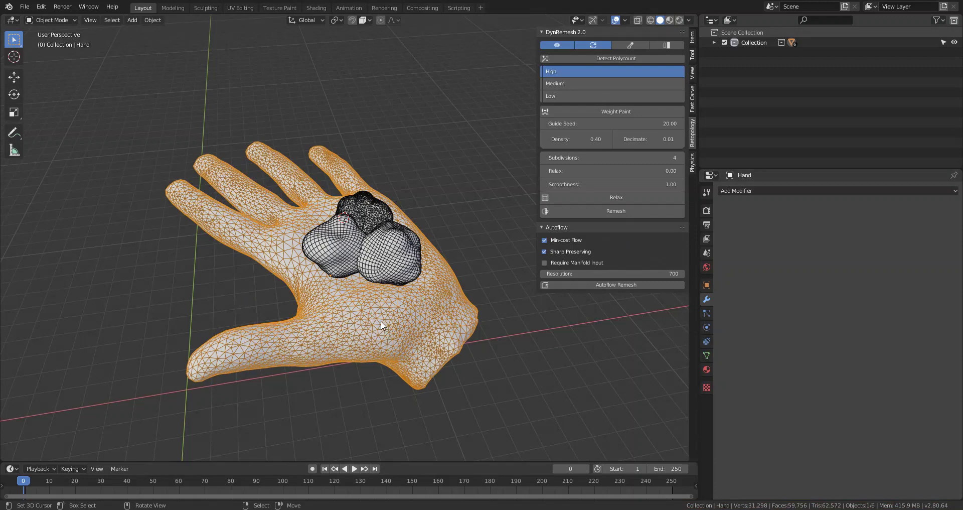
Relax the scanned hand's mesh and detect its polycount as High
{"action": "middle_click_drag", "start_coordinate": [414, 309], "coordinate": [499, 255]}
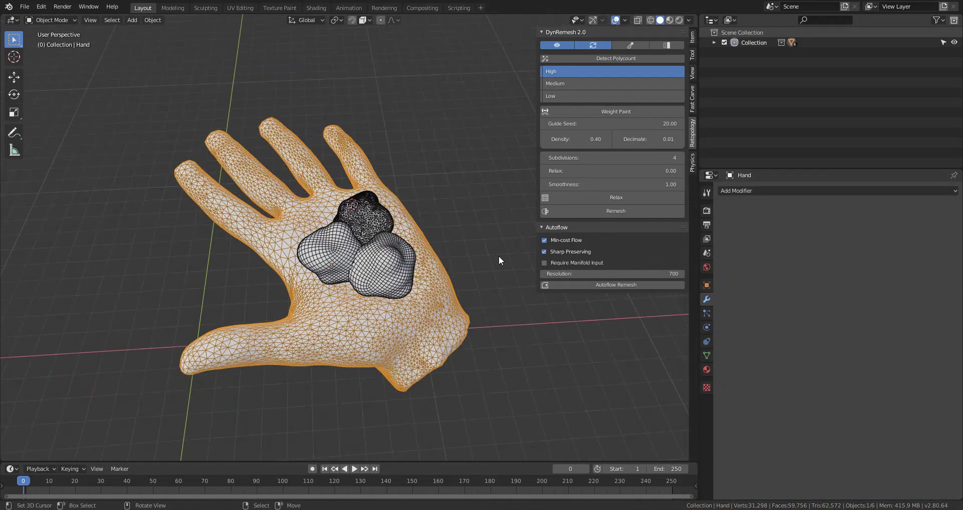
{"action": "left_click", "coordinate": [580, 195]}
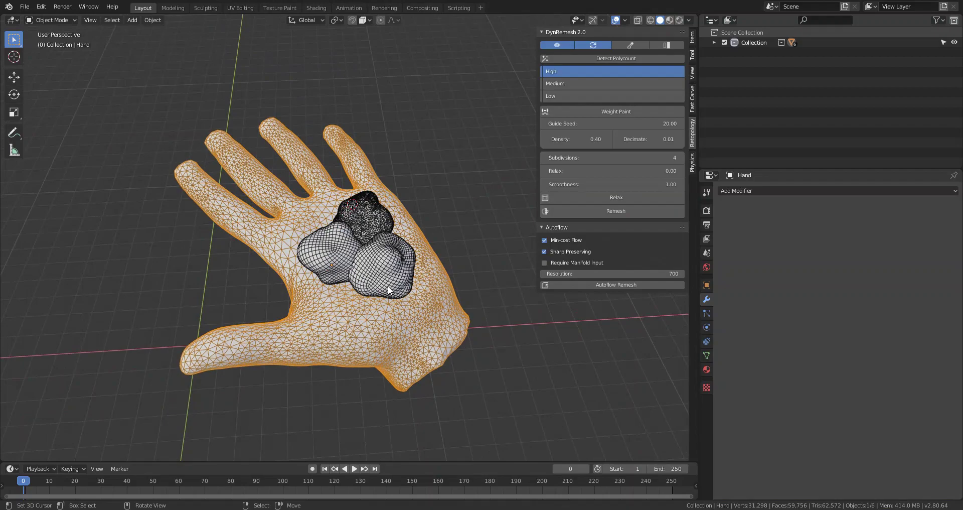
{"action": "middle_click_drag", "start_coordinate": [381, 301], "coordinate": [417, 237]}
{"action": "scroll", "coordinate": [406, 322], "scroll_direction": "up", "scroll_amount": 3}
{"action": "scroll", "coordinate": [374, 283], "scroll_direction": "down", "scroll_amount": 2}
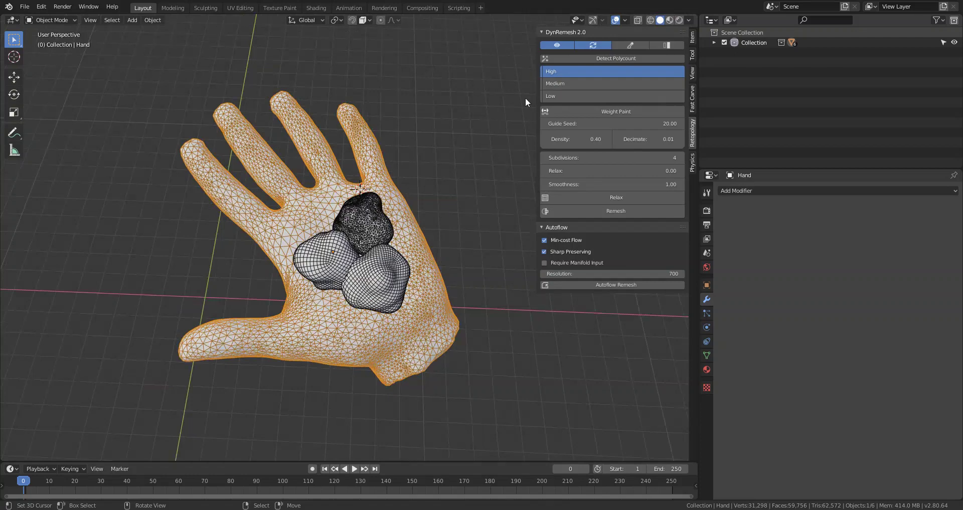
{"action": "left_click", "coordinate": [577, 56]}
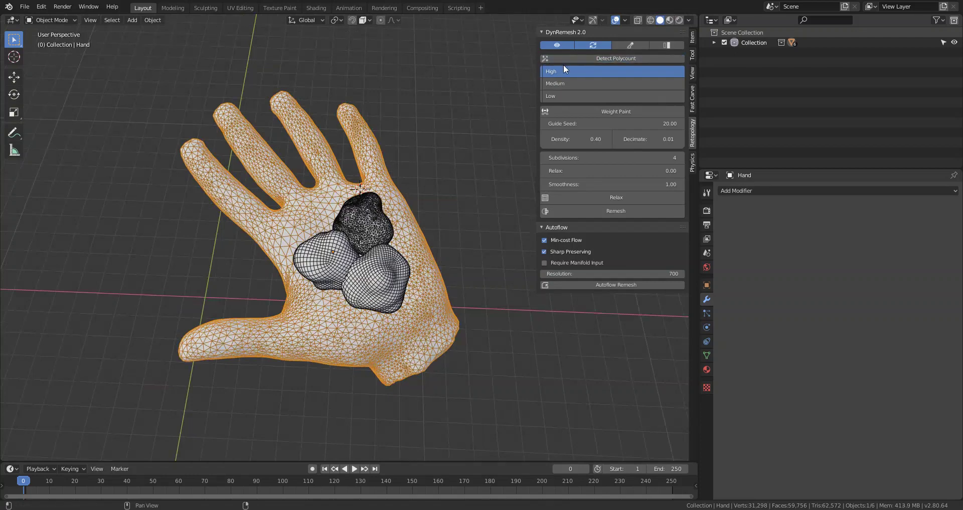
Remesh the hand into quads with 3 subdivisions and a Guide Seed of 10
{"action": "middle_click_drag", "start_coordinate": [483, 121], "coordinate": [532, 200]}
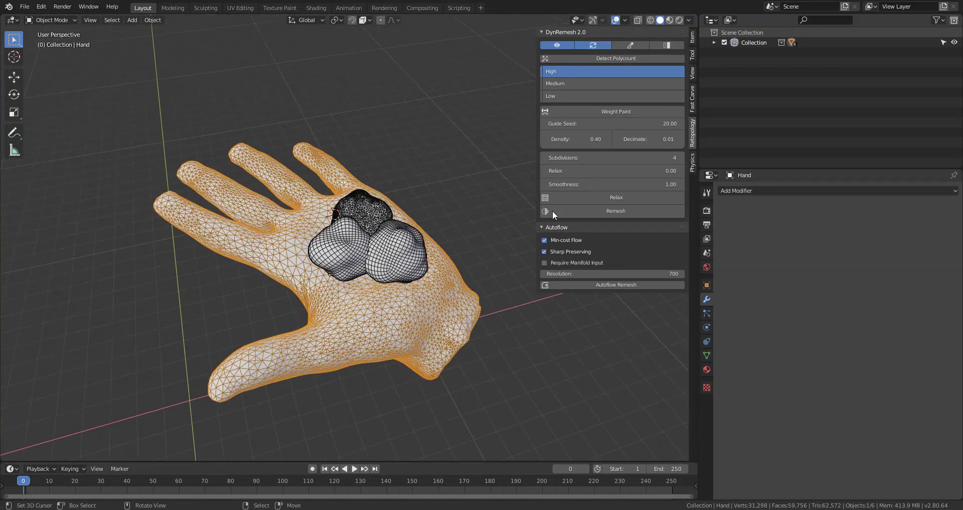
{"action": "left_click", "coordinate": [580, 211]}
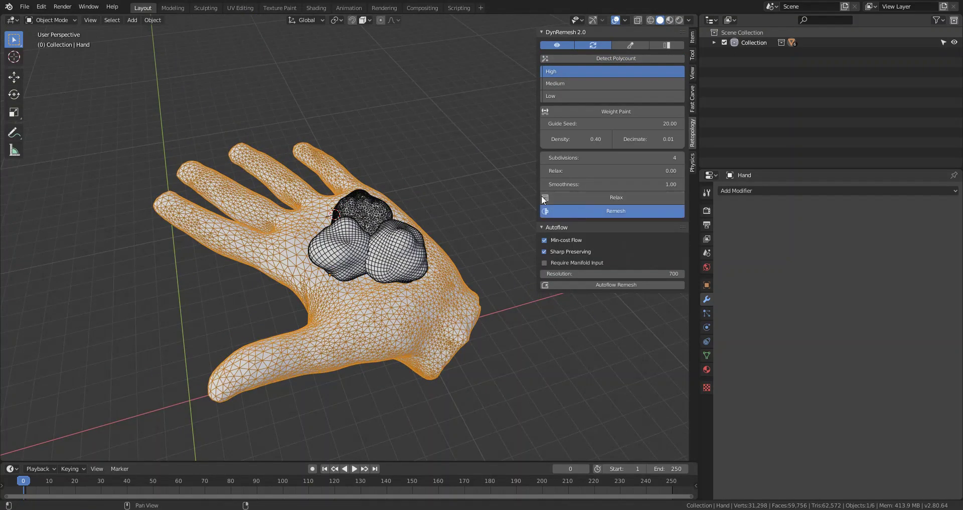
{"action": "left_click", "coordinate": [546, 157]}
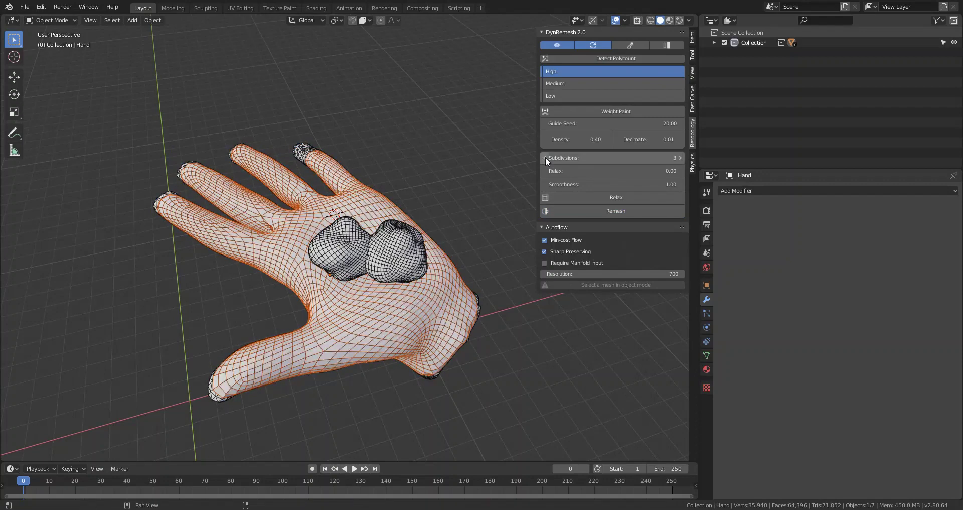
{"action": "left_click", "coordinate": [577, 123]}
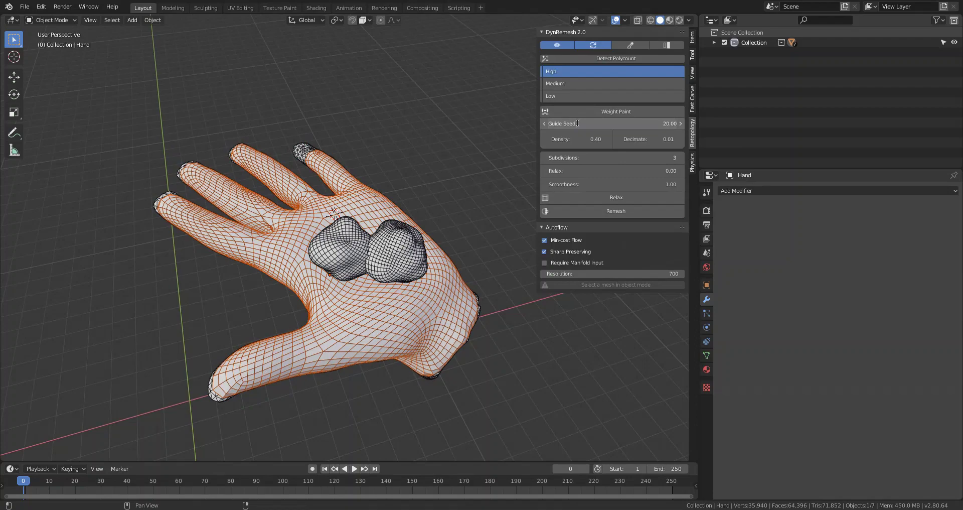
{"action": "type", "text": "10"}
{"action": "key", "text": "Return"}
Orbit around the remeshed hand to inspect its back, palm and fingers
{"action": "middle_click_drag", "start_coordinate": [351, 270], "coordinate": [429, 192]}
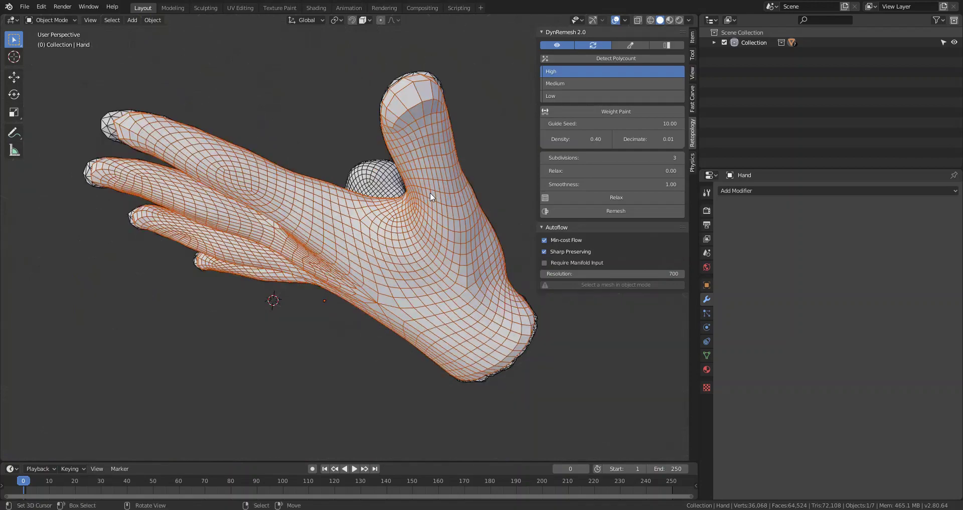
{"action": "middle_click_drag", "start_coordinate": [430, 225], "coordinate": [410, 233]}
{"action": "middle_click_drag", "start_coordinate": [425, 265], "coordinate": [384, 325]}
{"action": "scroll", "coordinate": [384, 325], "scroll_direction": "up", "scroll_amount": 1}
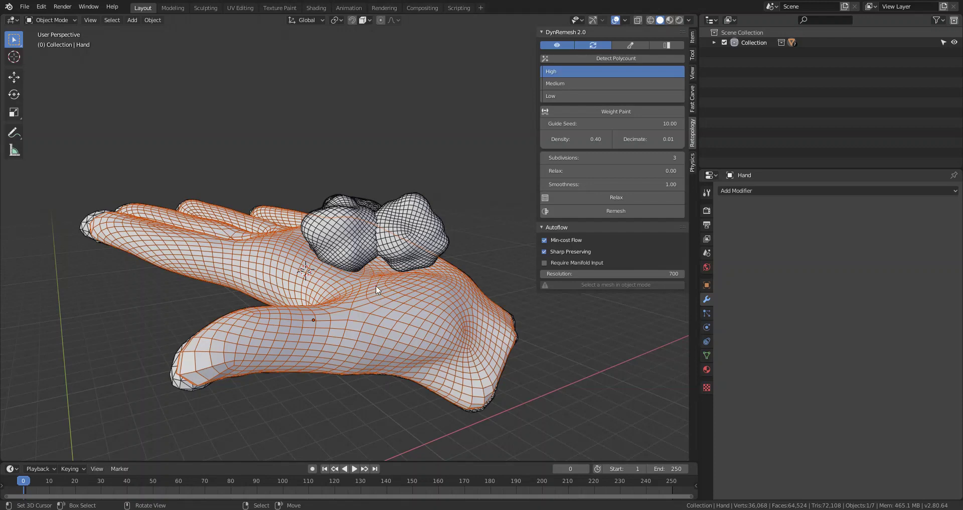
{"action": "middle_click_drag", "start_coordinate": [408, 267], "coordinate": [392, 281]}
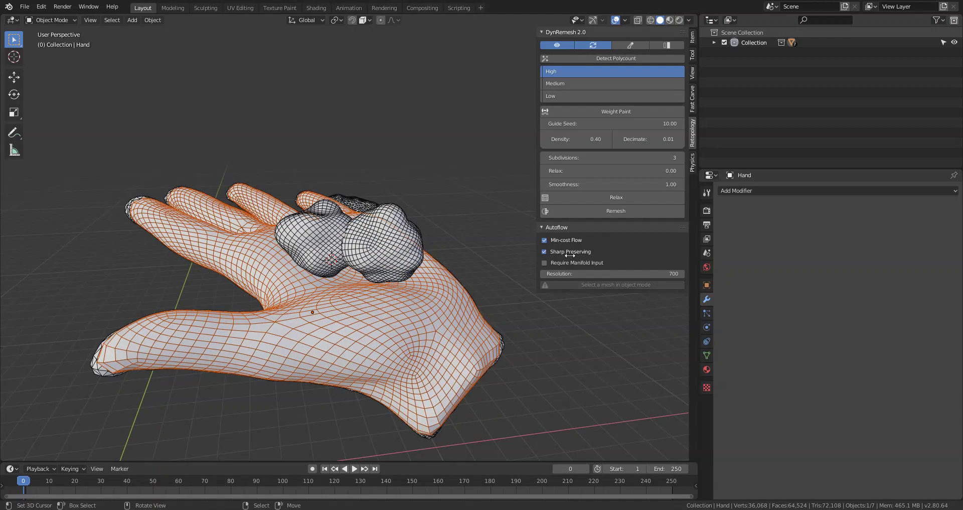
Delete the quad hand and run Autoflow Remesh on the original scanned hand
{"action": "key", "text": "Delete"}
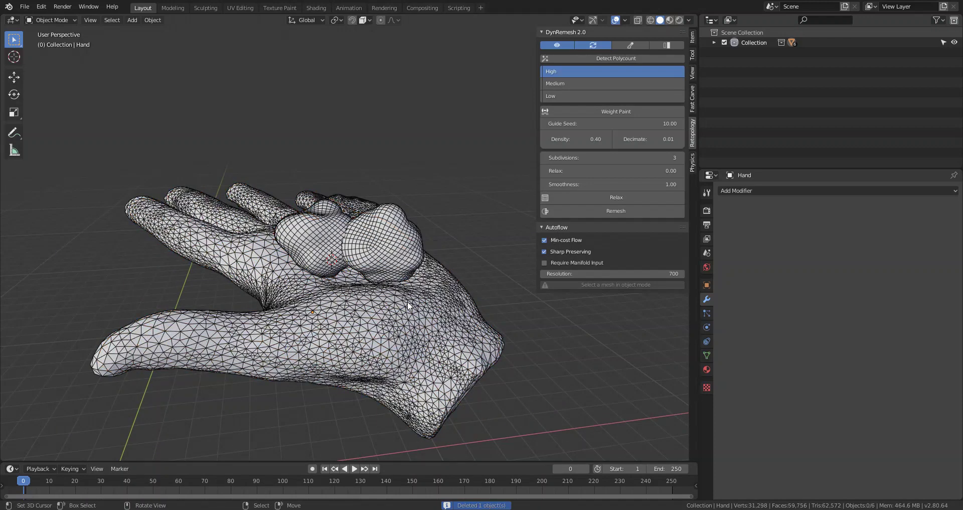
{"action": "left_click", "coordinate": [439, 278]}
{"action": "left_click", "coordinate": [593, 286]}
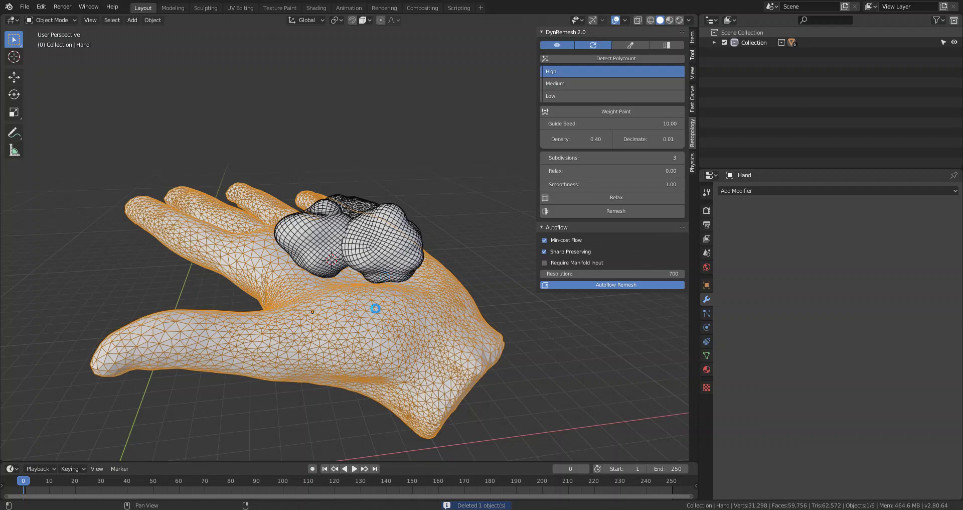
{"action": "middle_click_drag", "start_coordinate": [430, 313], "coordinate": [429, 325]}
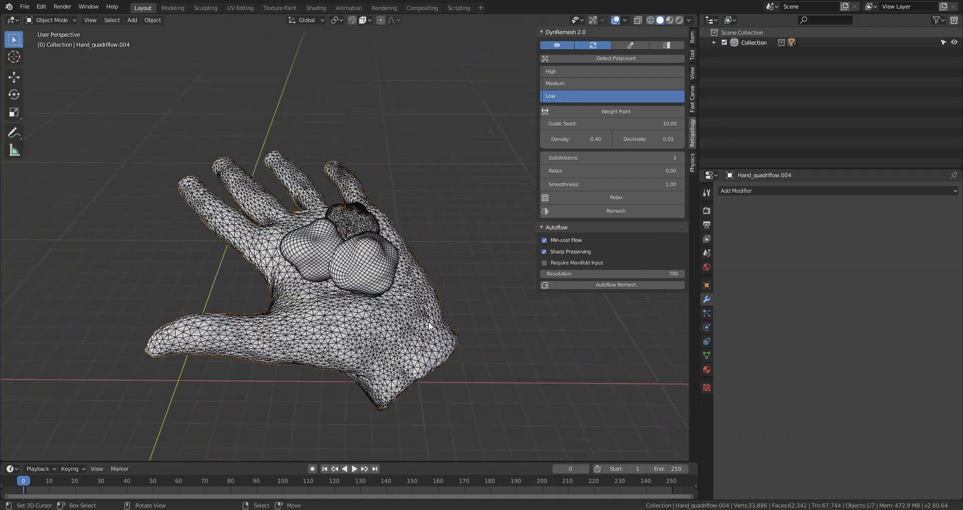
Bring up the Object properties of Hand_quadriflow.004, checking its modifiers
{"action": "left_click", "coordinate": [707, 327]}
{"action": "left_click", "coordinate": [706, 285]}
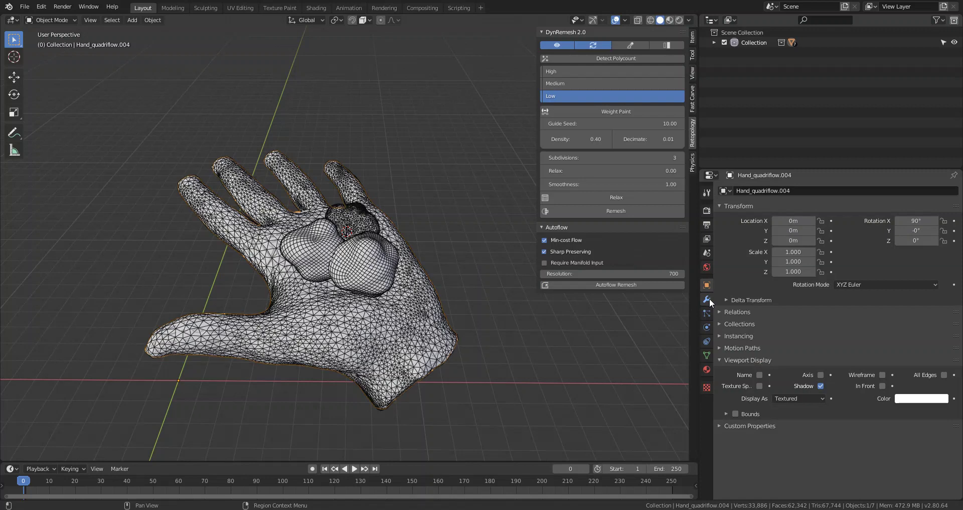
{"action": "left_click", "coordinate": [707, 299]}
{"action": "left_click", "coordinate": [706, 284]}
Show the Autoflow hand's wireframe and move it along X to 83.106 m beside the scan
{"action": "left_click", "coordinate": [882, 374]}
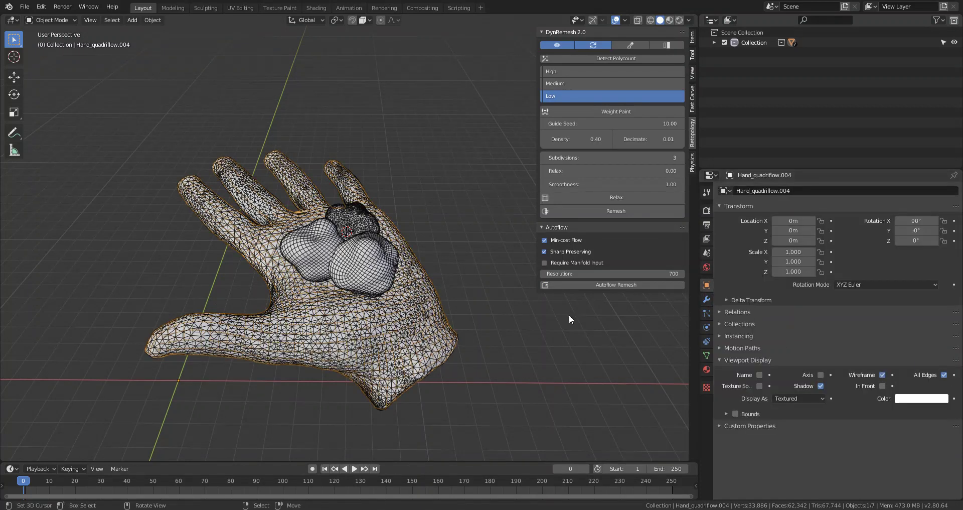
{"action": "key", "text": "g"}
{"action": "key", "text": "x"}
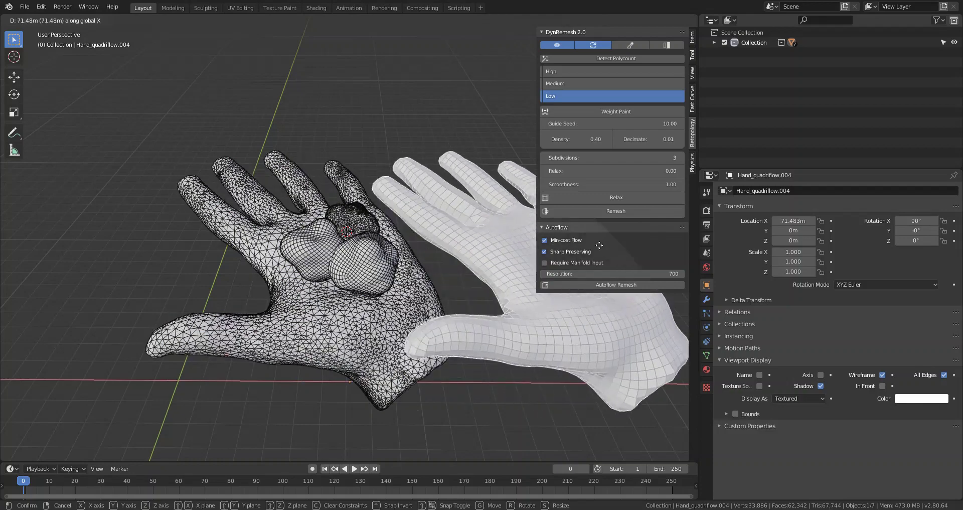
{"action": "left_click", "coordinate": [416, 271]}
{"action": "middle_click_drag", "start_coordinate": [416, 271], "coordinate": [390, 257]}
{"action": "scroll", "coordinate": [364, 324], "scroll_direction": "up", "scroll_amount": 3}
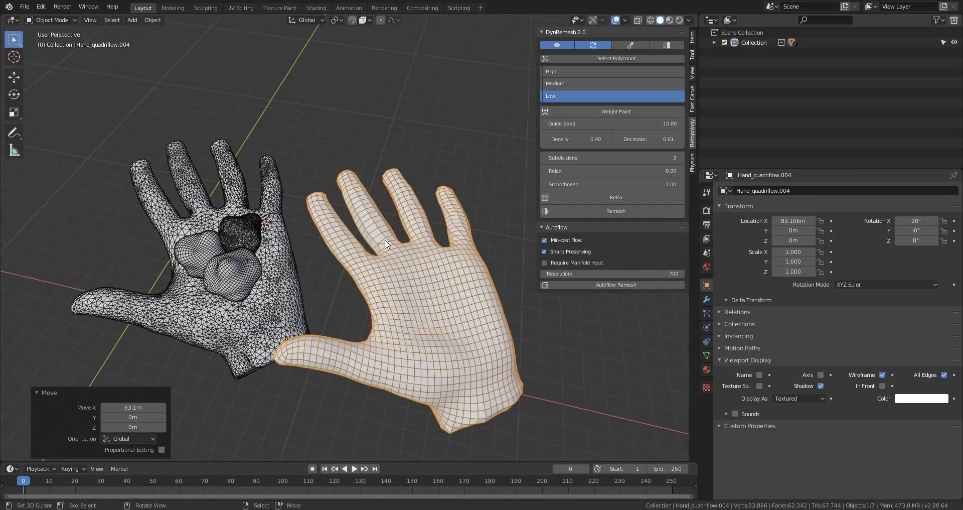
{"action": "middle_click_drag", "start_coordinate": [415, 307], "coordinate": [379, 237]}
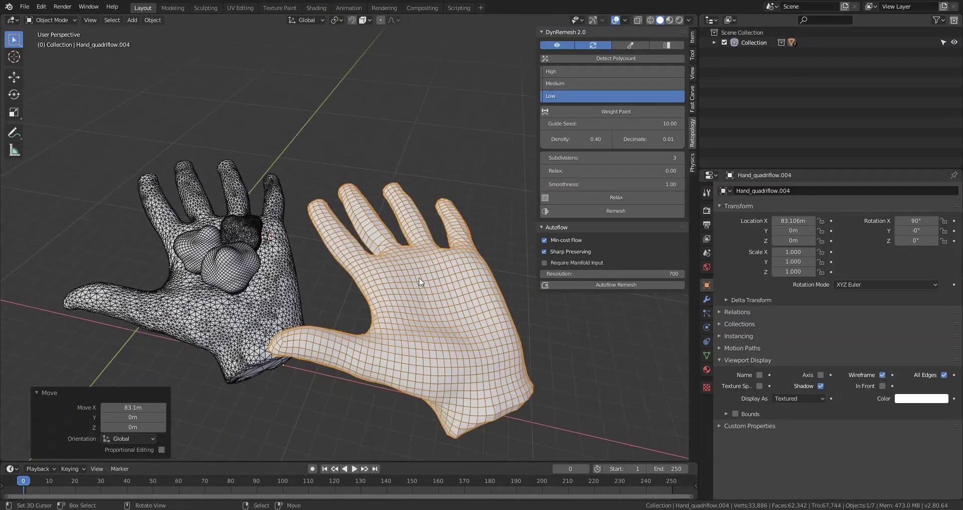
{"action": "middle_click_drag", "start_coordinate": [423, 280], "coordinate": [446, 268]}
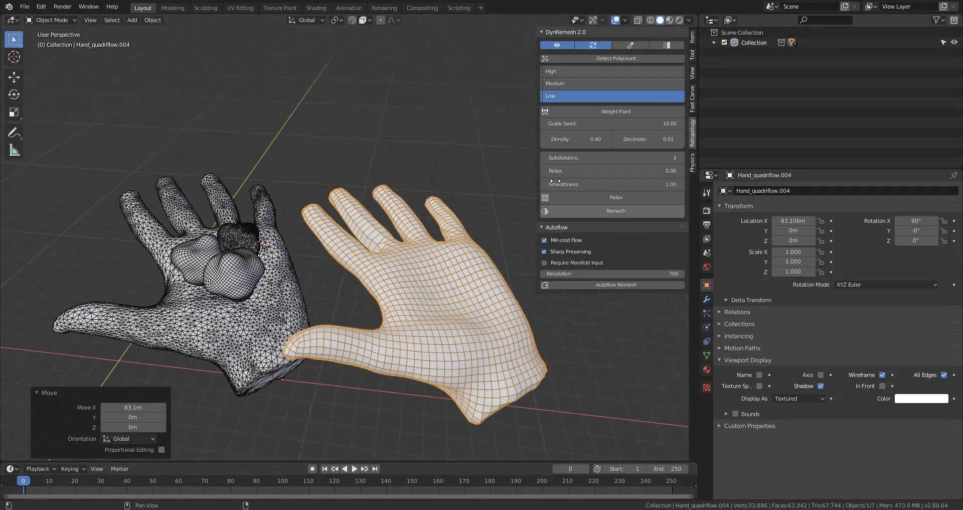
Relax the Autoflow hand's quads five times and view both hands side by side
{"action": "left_click", "coordinate": [608, 199]}
{"action": "left_click", "coordinate": [604, 197]}
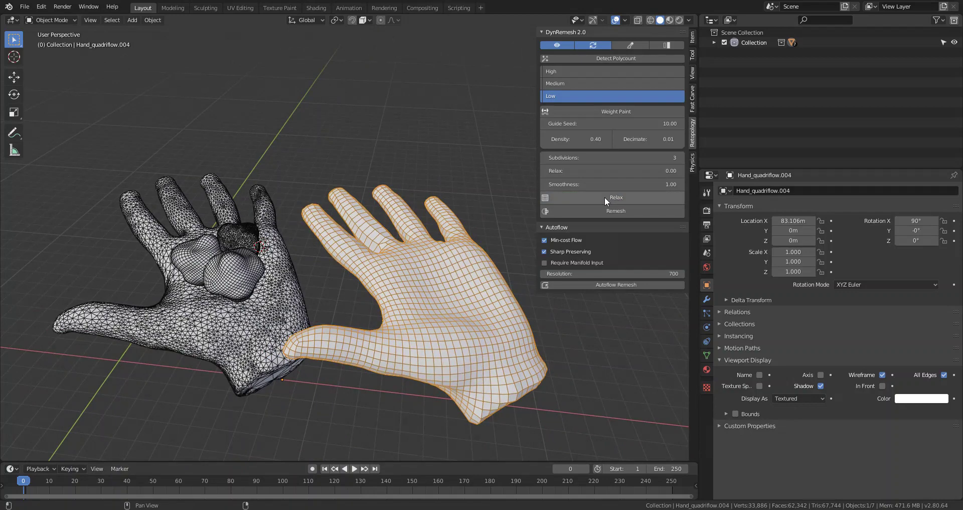
{"action": "left_click", "coordinate": [604, 197]}
{"action": "left_click", "coordinate": [604, 196]}
{"action": "left_click", "coordinate": [604, 196]}
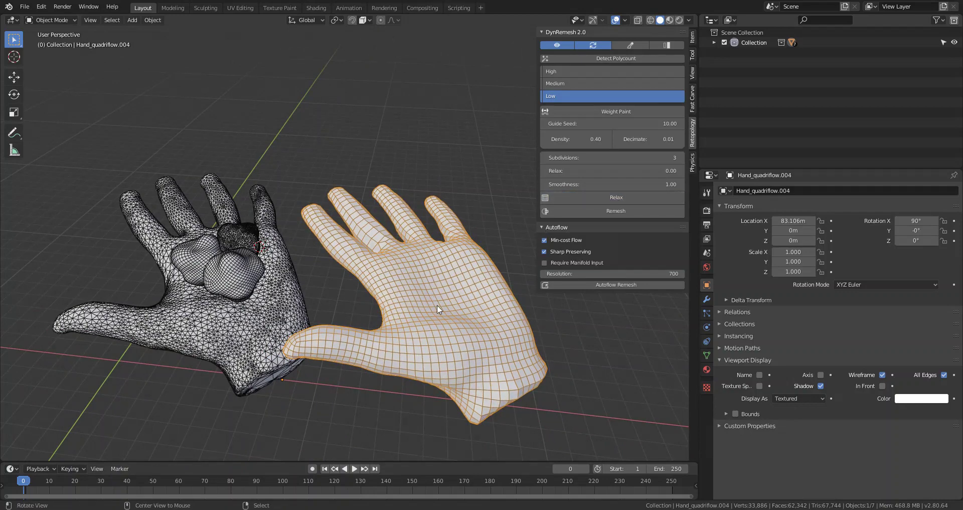
{"action": "middle_click_drag", "start_coordinate": [437, 304], "coordinate": [414, 204]}
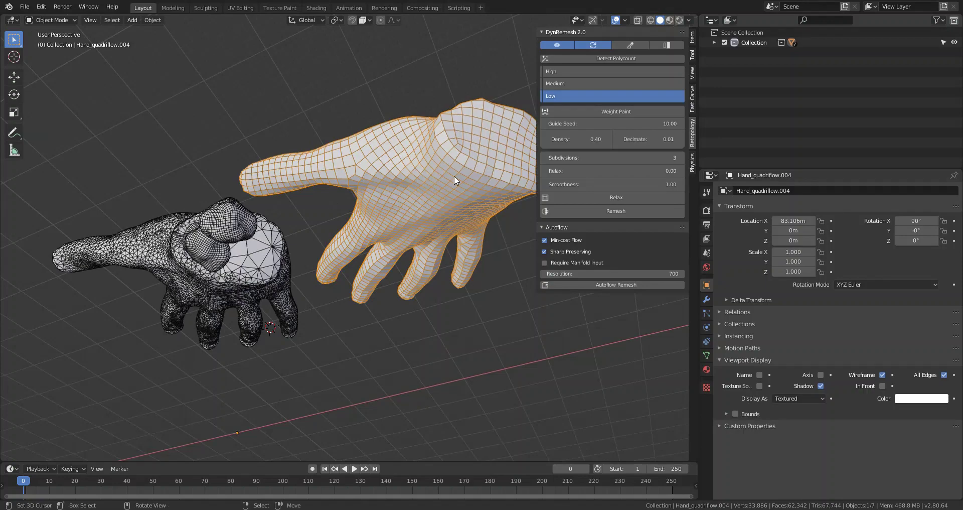
{"action": "mouse_move", "coordinate": [453, 176]}
{"action": "middle_mouse_down"}
{"action": "mouse_move", "coordinate": [385, 204]}
{"action": "mouse_move", "coordinate": [437, 305]}
{"action": "mouse_move", "coordinate": [392, 275]}
{"action": "mouse_move", "coordinate": [405, 266]}
{"action": "middle_mouse_up"}
Delete the Autoflow hand, Hand_quadriflow.004
{"action": "key", "text": "z"}
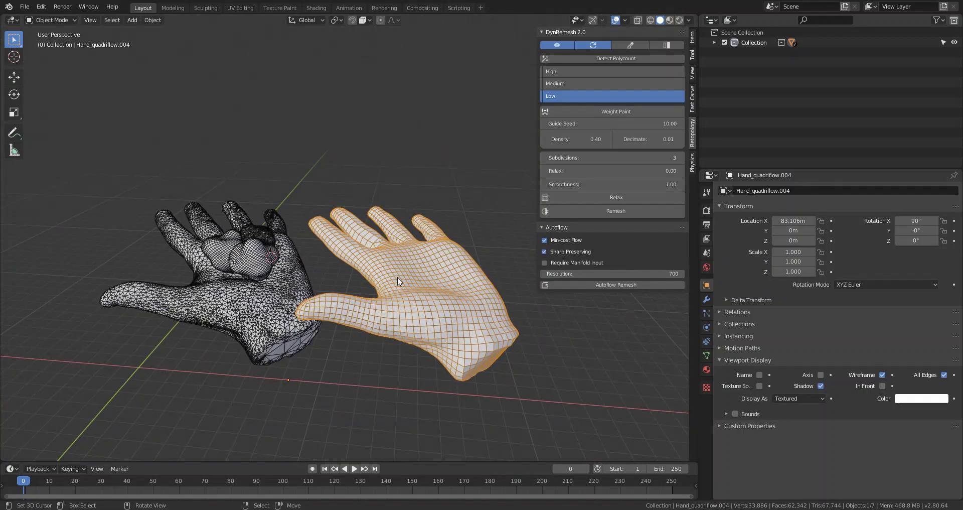
{"action": "key", "text": "x"}
{"action": "left_click", "coordinate": [408, 265]}
Delete the two Sphere.003_Remesh copies from the palm
{"action": "middle_click_drag", "start_coordinate": [341, 278], "coordinate": [398, 263]}
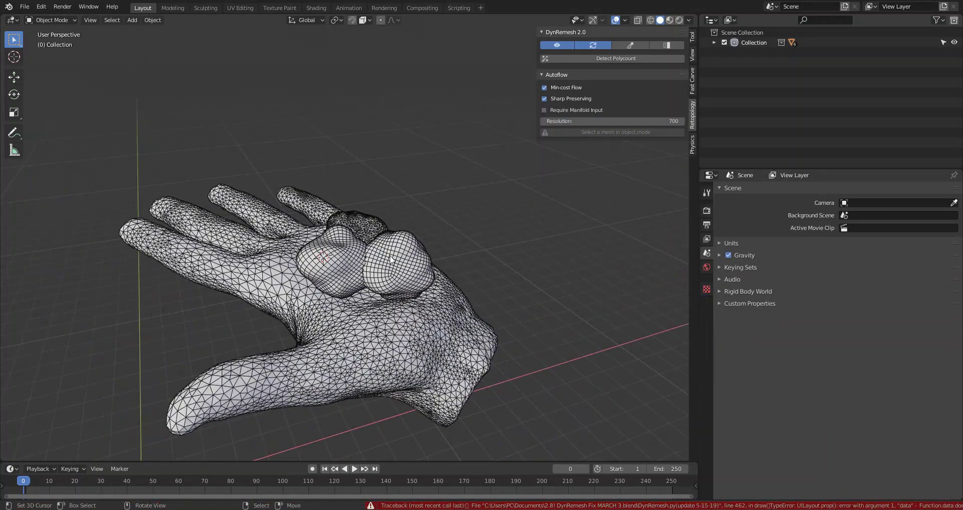
{"action": "scroll", "coordinate": [389, 271], "scroll_direction": "up", "scroll_amount": 3}
{"action": "scroll", "coordinate": [429, 261], "scroll_direction": "down", "scroll_amount": 3}
{"action": "scroll", "coordinate": [417, 266], "scroll_direction": "up", "scroll_amount": 4}
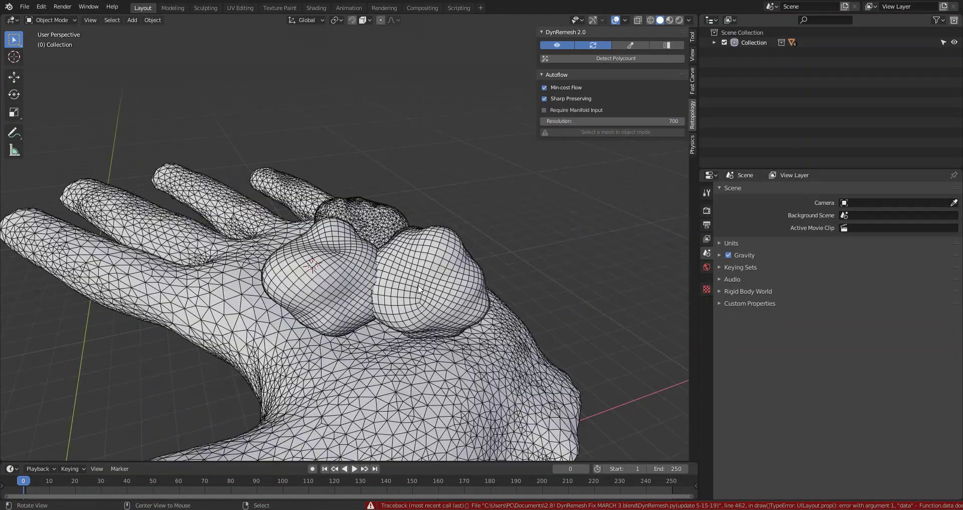
{"action": "middle_click_drag", "start_coordinate": [412, 269], "coordinate": [394, 274]}
{"action": "left_click", "coordinate": [394, 274]}
{"action": "key", "text": "x"}
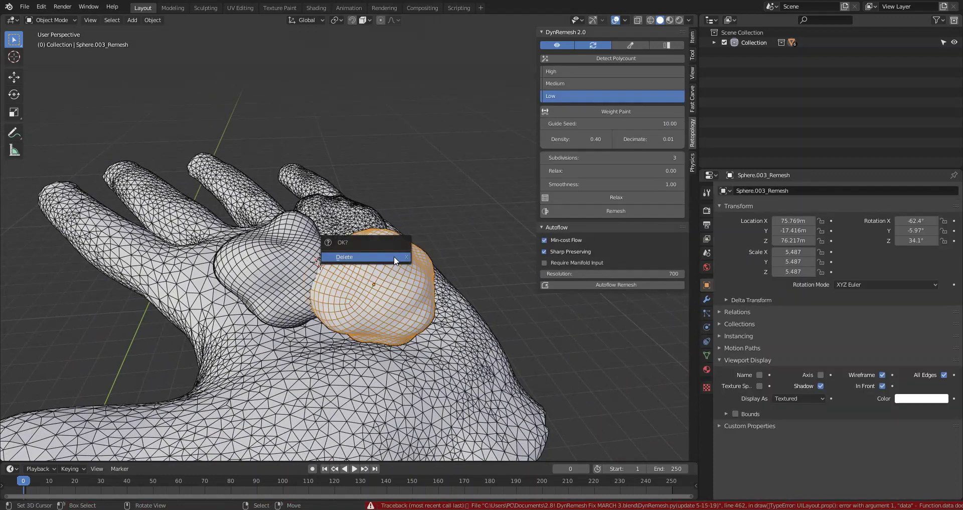
{"action": "left_click", "coordinate": [393, 256]}
{"action": "left_click", "coordinate": [297, 255]}
{"action": "key", "text": "x"}
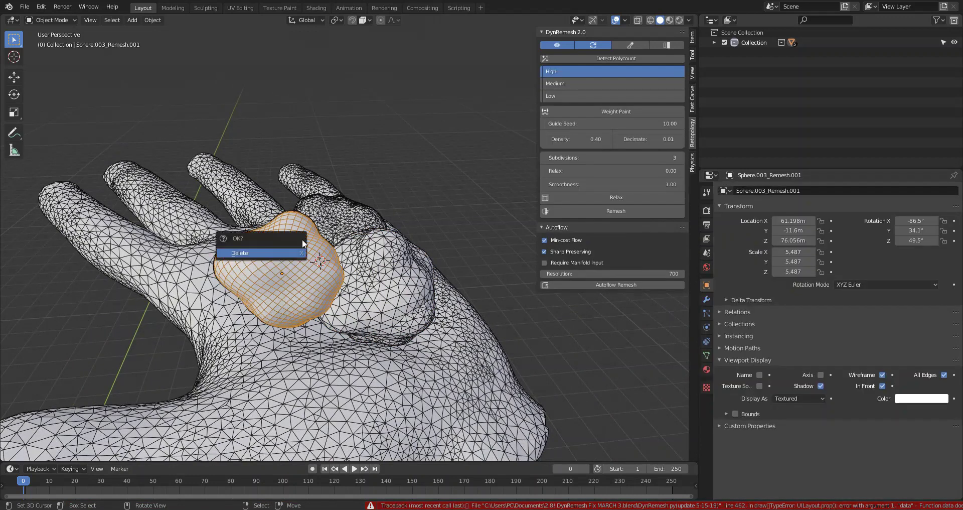
{"action": "left_click", "coordinate": [301, 246]}
{"action": "scroll", "coordinate": [329, 254], "scroll_direction": "down", "scroll_amount": 2}
{"action": "scroll", "coordinate": [330, 255], "scroll_direction": "up", "scroll_amount": 3}
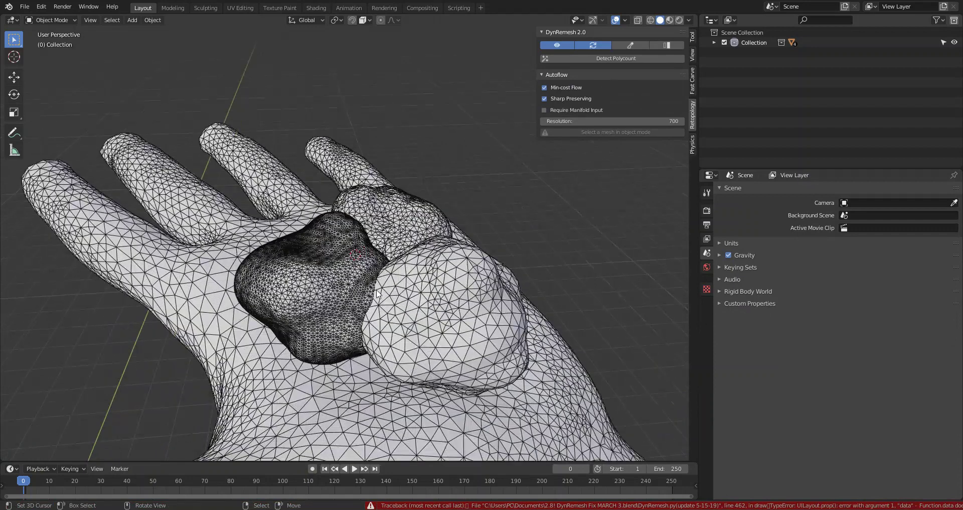
Autoflow-remesh Sphere.001 with the Resolution lowered from 700 to 500
{"action": "left_click", "coordinate": [439, 271]}
{"action": "left_click", "coordinate": [582, 273]}
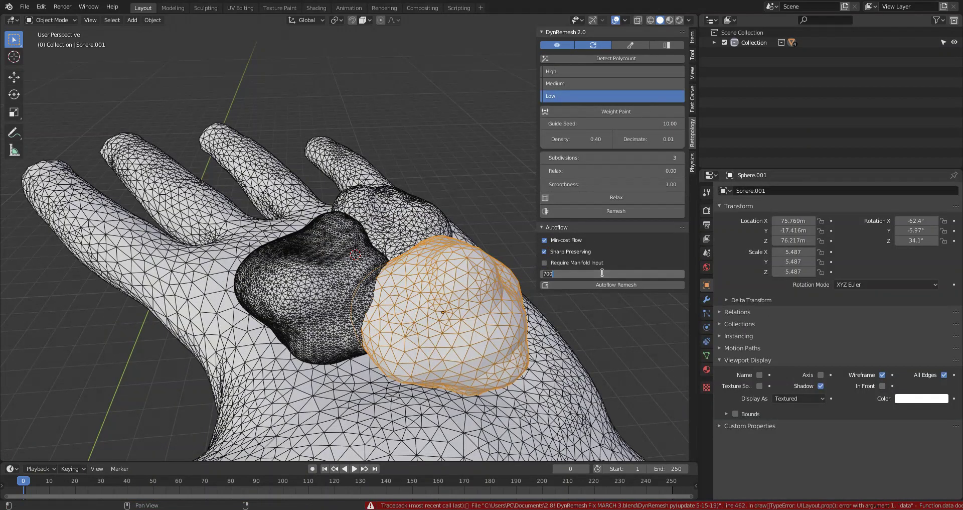
{"action": "type", "text": "500"}
{"action": "key", "text": "Return"}
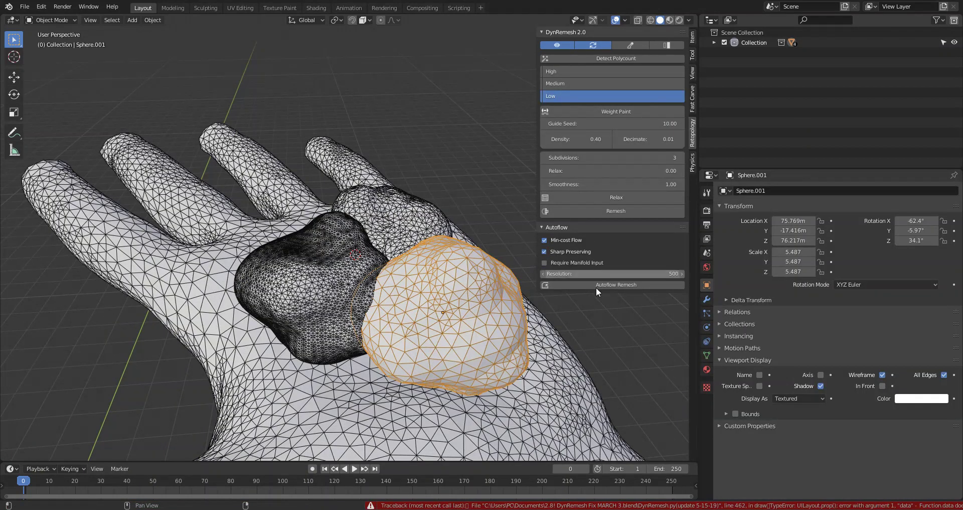
{"action": "left_click", "coordinate": [596, 285]}
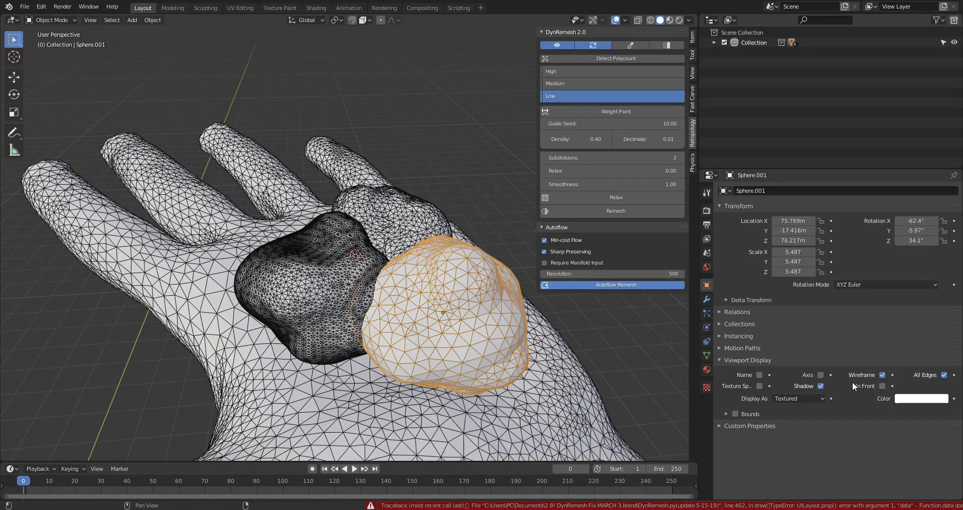
Display the Autoflow blob as a wireframe with all edges and raise it high along Z
{"action": "left_click", "coordinate": [882, 375]}
{"action": "left_click", "coordinate": [944, 374]}
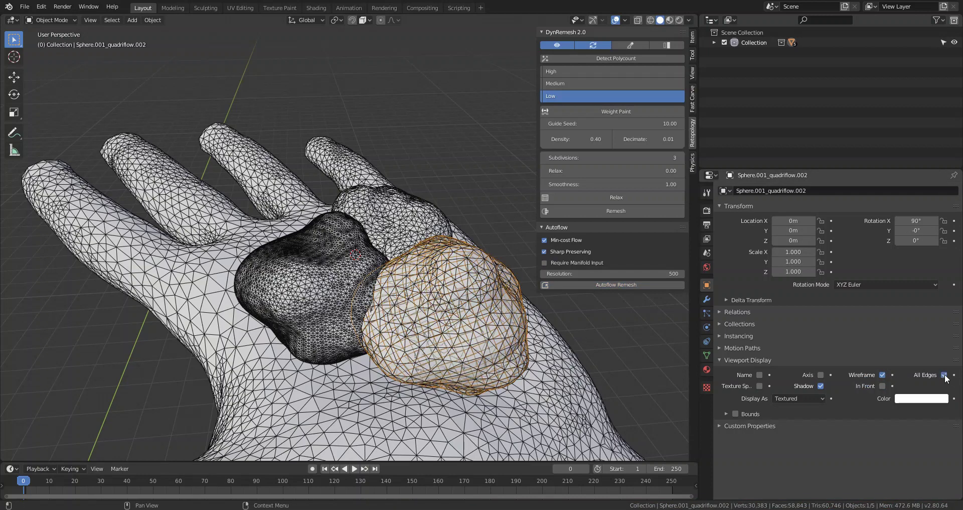
{"action": "key", "text": "g"}
{"action": "key", "text": "z"}
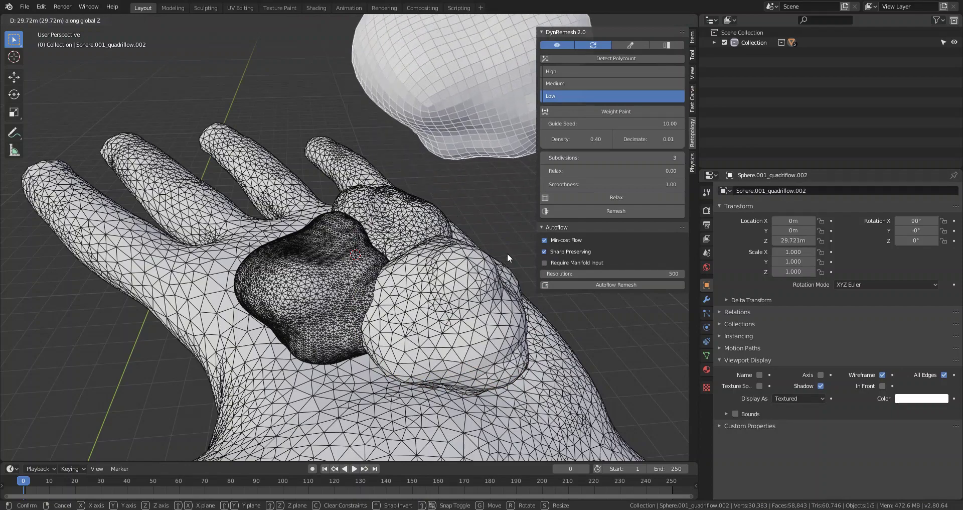
{"action": "left_click", "coordinate": [507, 253]}
{"action": "middle_click_drag", "start_coordinate": [478, 273], "coordinate": [416, 335]}
{"action": "key", "text": "g"}
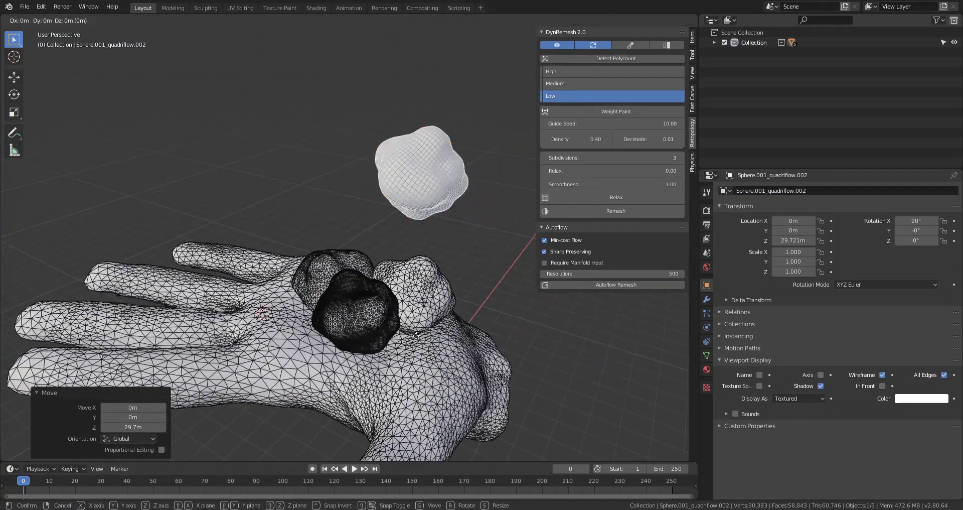
{"action": "key", "text": "z"}
{"action": "left_click", "coordinate": [424, 327]}
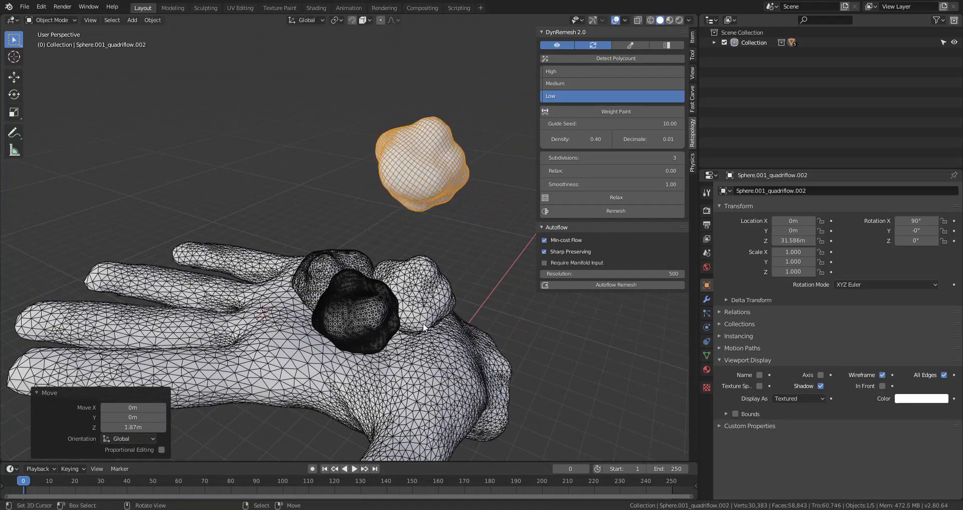
{"action": "key", "text": "g"}
{"action": "key", "text": "Escape"}
Autoflow-remesh the dark Sphere blob, creating Sphere_quadriflow
{"action": "left_click", "coordinate": [358, 313]}
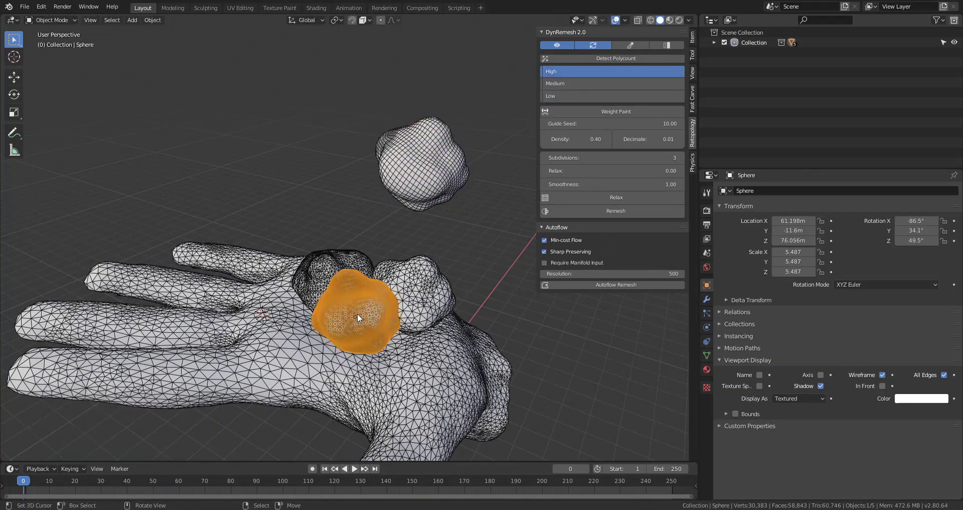
{"action": "scroll", "coordinate": [430, 357], "scroll_direction": "up", "scroll_amount": 3}
{"action": "middle_click_drag", "start_coordinate": [430, 358], "coordinate": [562, 245]}
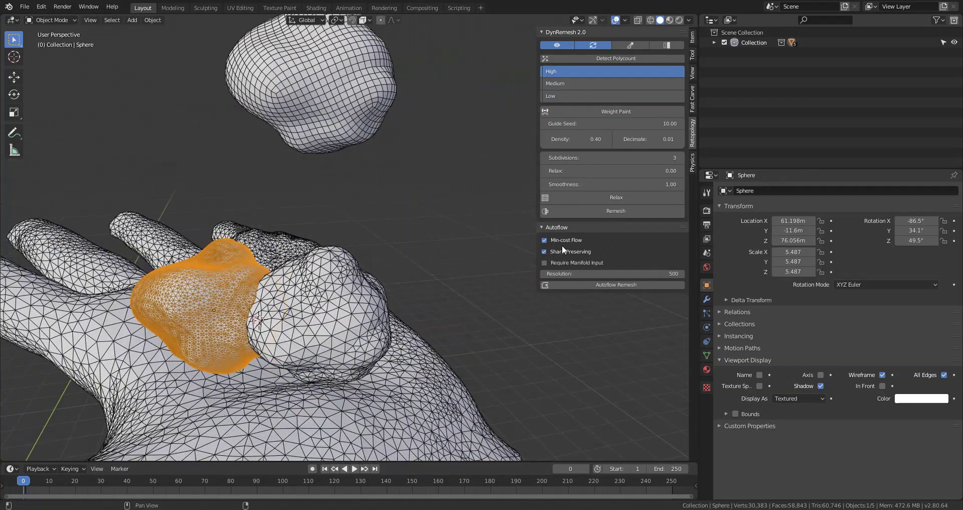
{"action": "left_click", "coordinate": [585, 284]}
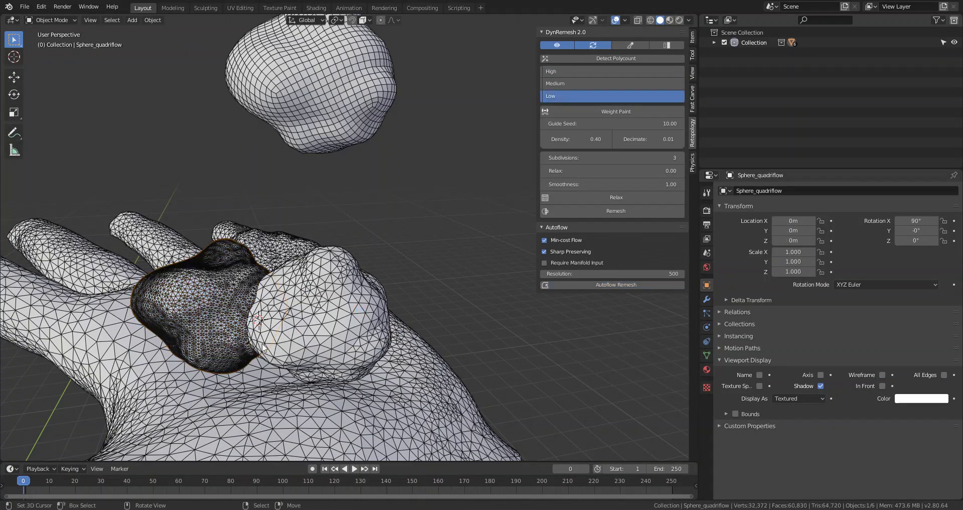
Show Sphere_quadriflow as wireframe and lift it along Z above the hand
{"action": "left_click", "coordinate": [883, 374]}
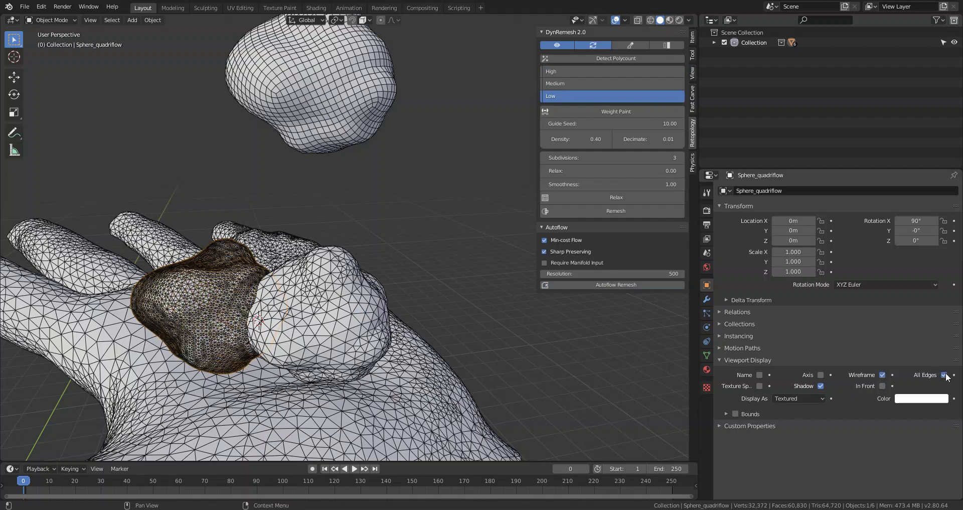
{"action": "key", "text": "g"}
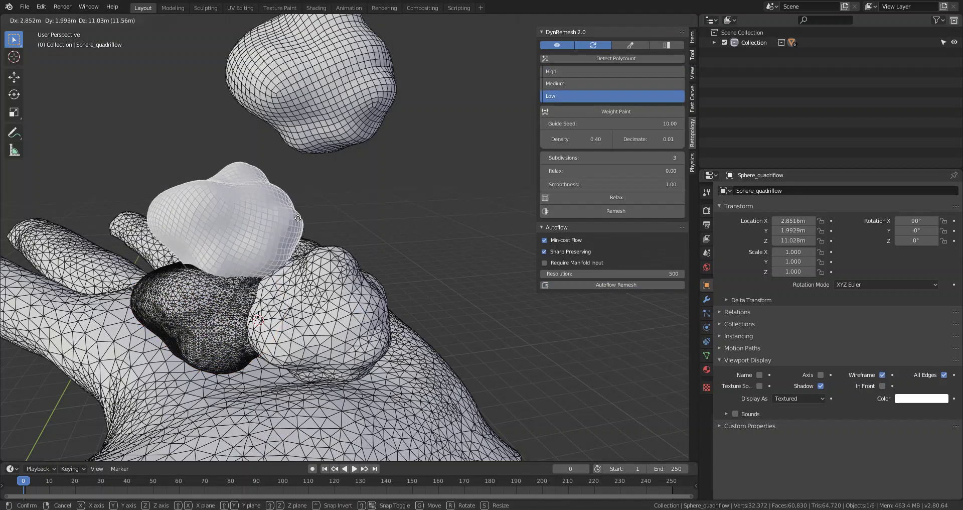
{"action": "key", "text": "z"}
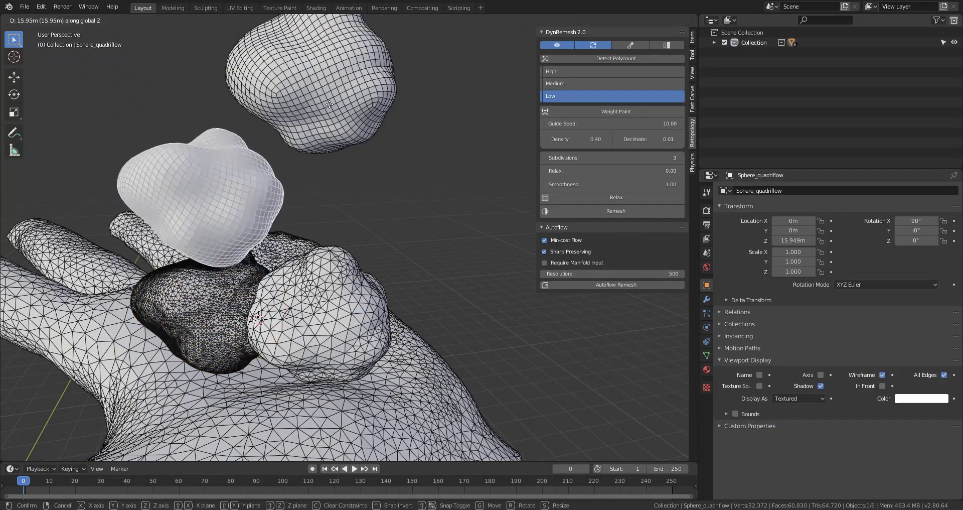
{"action": "left_click", "coordinate": [329, 55]}
{"action": "middle_click_drag", "start_coordinate": [251, 263], "coordinate": [411, 281]}
{"action": "key", "text": "g"}
{"action": "key", "text": "z"}
{"action": "left_click", "coordinate": [271, 267]}
Autoflow-remesh Sphere.002, show its result with all edges in wireframe, and raise it along Z above the hand
{"action": "left_click", "coordinate": [316, 274]}
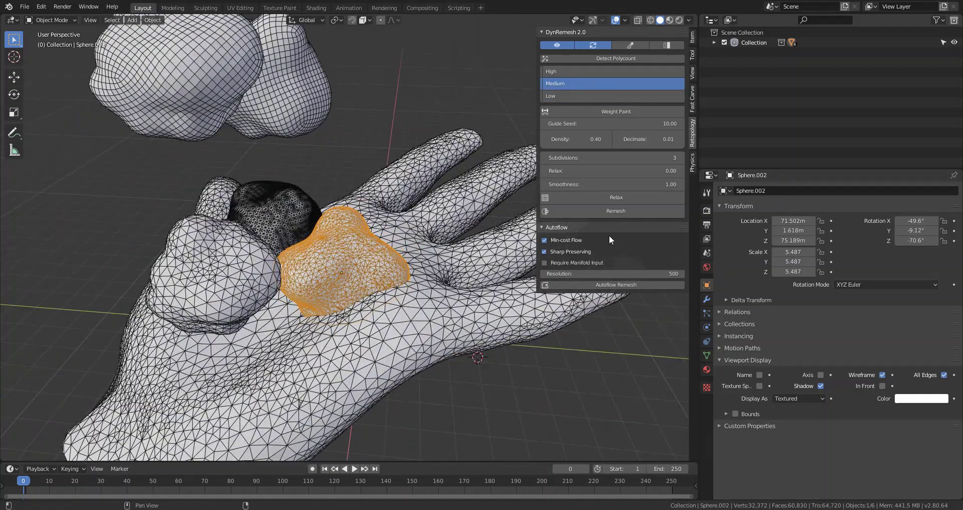
{"action": "left_click", "coordinate": [615, 284]}
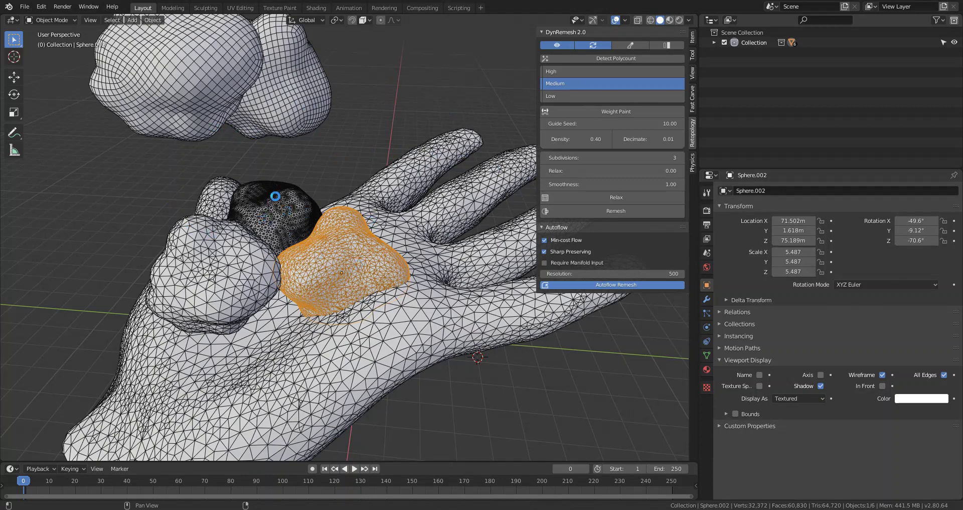
{"action": "left_click", "coordinate": [882, 375]}
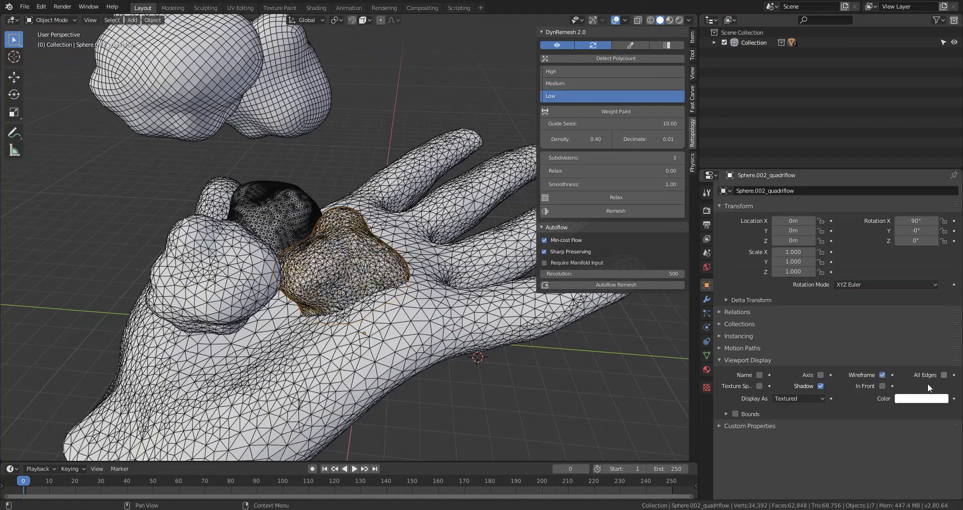
{"action": "left_click", "coordinate": [943, 374]}
{"action": "key", "text": "g"}
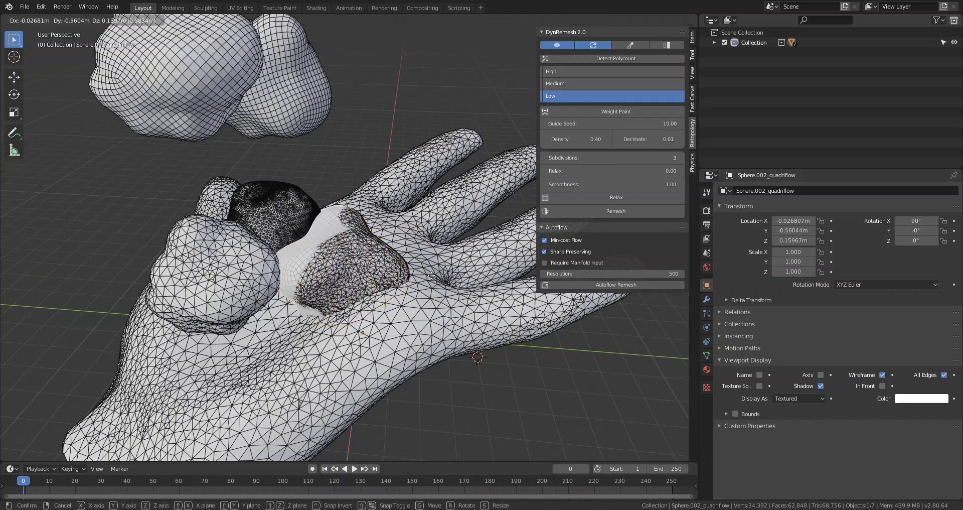
{"action": "key", "text": "z"}
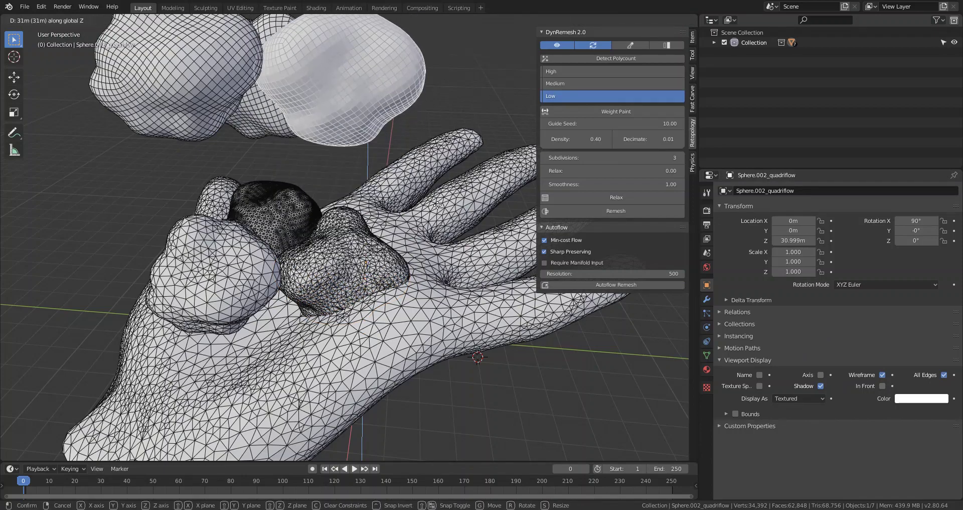
{"action": "left_click", "coordinate": [443, 203]}
{"action": "middle_click_drag", "start_coordinate": [330, 187], "coordinate": [393, 310]}
{"action": "scroll", "coordinate": [345, 308], "scroll_direction": "down", "scroll_amount": 3}
Quad-remesh the blob on the right of the palm with Subdivisions raised to 4
{"action": "left_click", "coordinate": [394, 310]}
{"action": "middle_click_drag", "start_coordinate": [399, 348], "coordinate": [451, 271]}
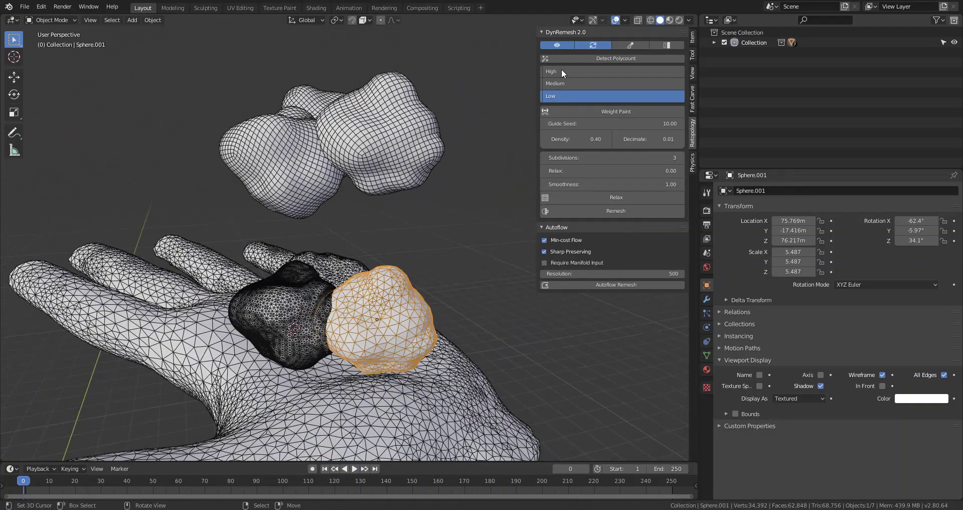
{"action": "left_click", "coordinate": [615, 210]}
{"action": "left_click", "coordinate": [676, 158]}
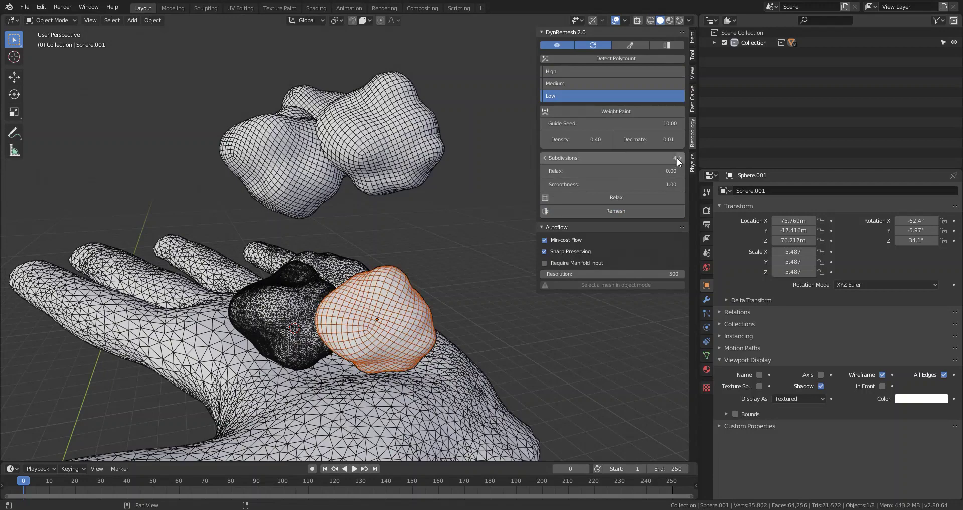
{"action": "middle_click_drag", "start_coordinate": [351, 281], "coordinate": [371, 303]}
{"action": "scroll", "coordinate": [425, 310], "scroll_direction": "down", "scroll_amount": 3}
Quad-remesh the dark blob and the third blob on the palm, then deselect everything
{"action": "left_click", "coordinate": [309, 274]}
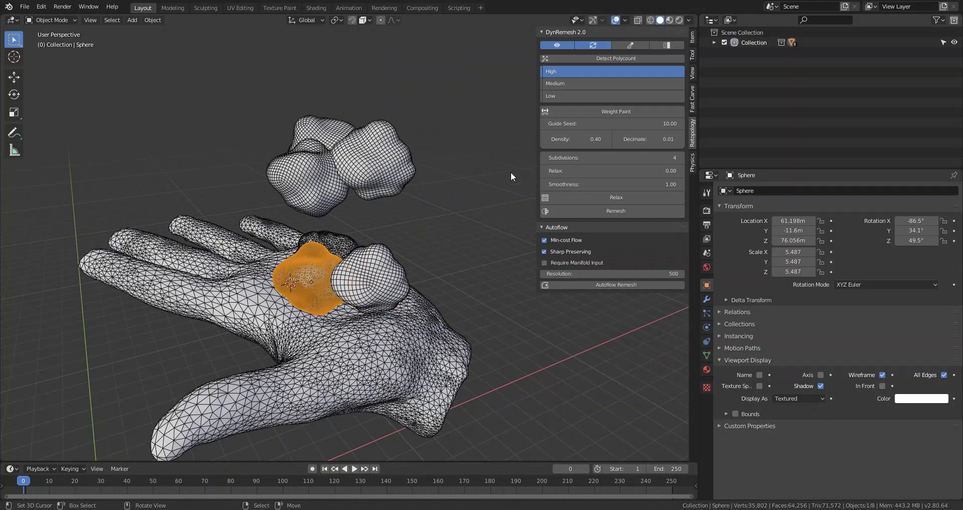
{"action": "left_click", "coordinate": [608, 211]}
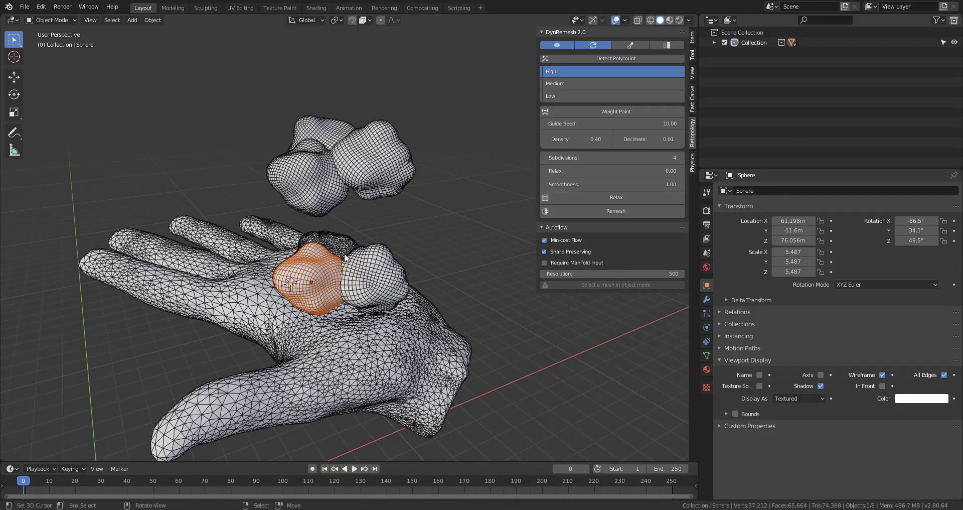
{"action": "left_click", "coordinate": [337, 240]}
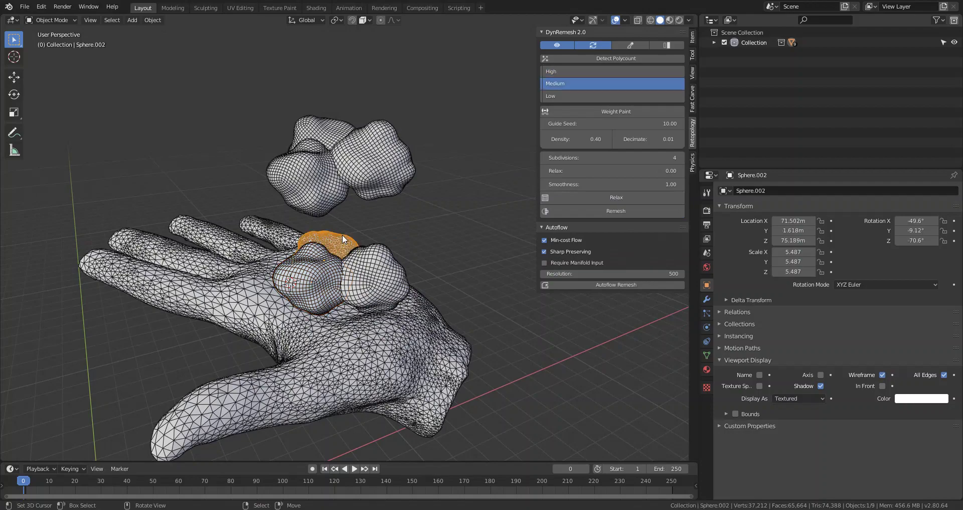
{"action": "left_click", "coordinate": [588, 212]}
{"action": "middle_click_drag", "start_coordinate": [390, 291], "coordinate": [301, 351]}
{"action": "key", "text": "alt+a"}
{"action": "scroll", "coordinate": [351, 341], "scroll_direction": "down", "scroll_amount": 3}
{"action": "scroll", "coordinate": [367, 336], "scroll_direction": "up", "scroll_amount": 2}
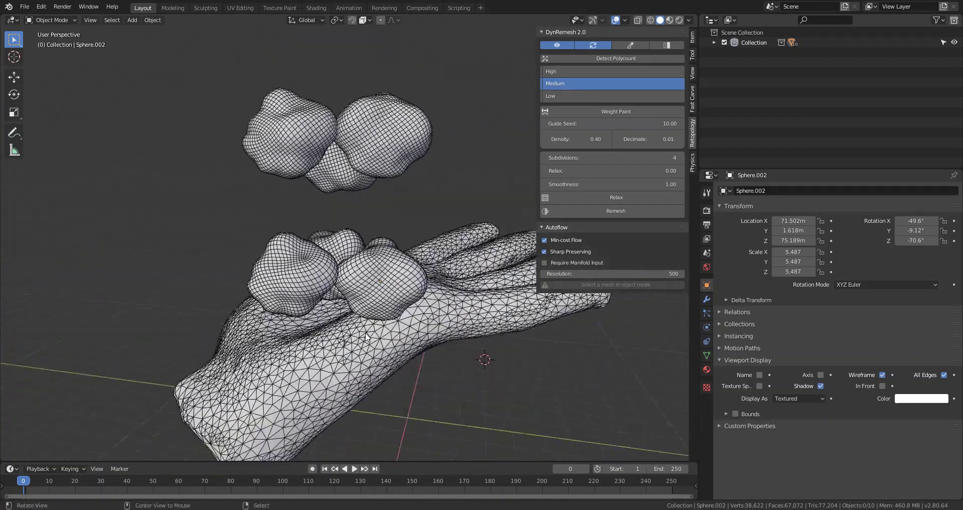
{"action": "scroll", "coordinate": [356, 339], "scroll_direction": "down", "scroll_amount": 2}
{"action": "middle_click_drag", "start_coordinate": [356, 339], "coordinate": [452, 211]}
{"action": "scroll", "coordinate": [409, 324], "scroll_direction": "up", "scroll_amount": 2}
{"action": "scroll", "coordinate": [409, 324], "scroll_direction": "up", "scroll_amount": 2}
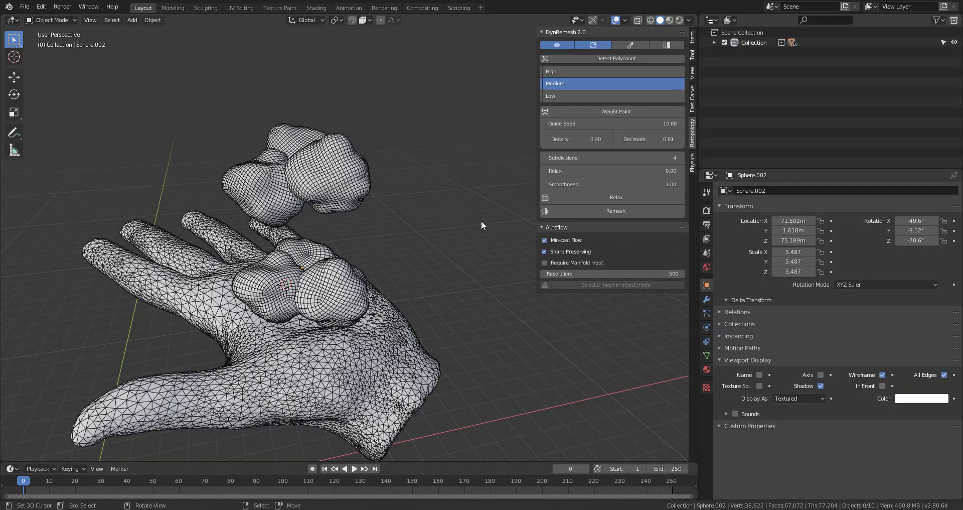
Quad-remesh the Hand object with the High preset, then set Density to 0.8 and remesh
{"action": "left_click", "coordinate": [343, 295]}
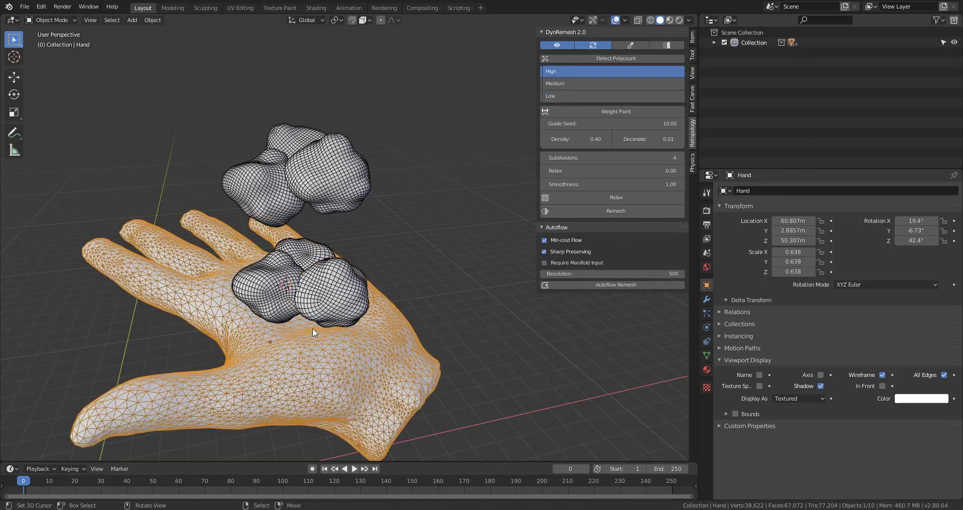
{"action": "left_click", "coordinate": [601, 210]}
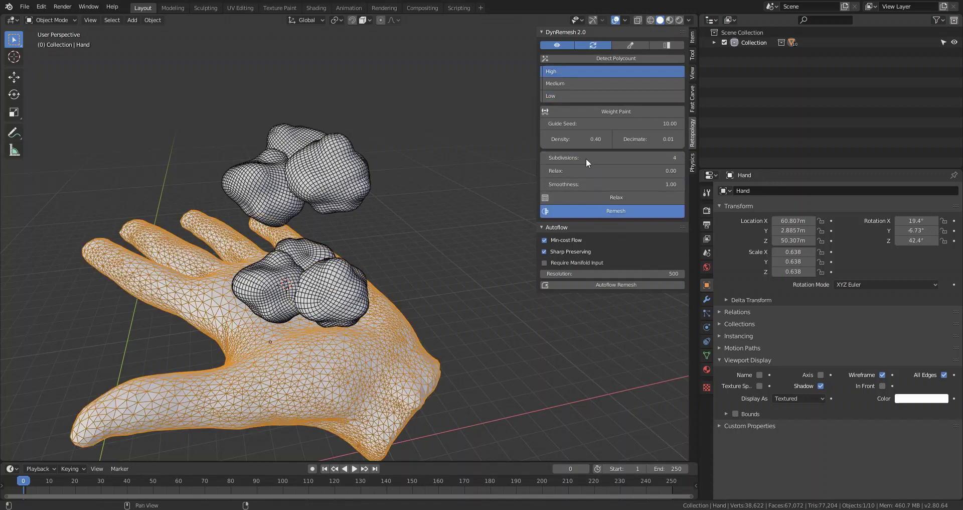
{"action": "left_click", "coordinate": [586, 139]}
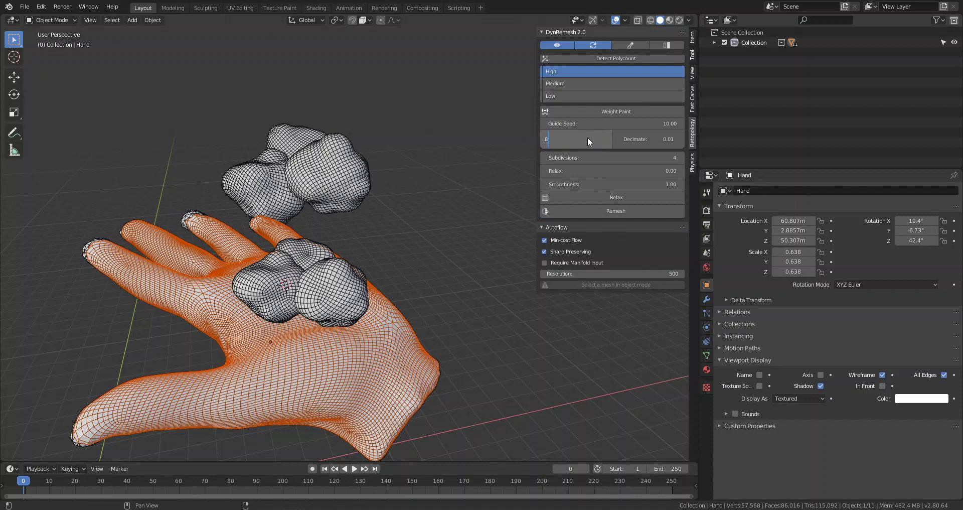
{"action": "type", "text": ".8"}
{"action": "key", "text": "Return"}
{"action": "middle_click_drag", "start_coordinate": [431, 290], "coordinate": [395, 308]}
{"action": "scroll", "coordinate": [395, 308], "scroll_direction": "up", "scroll_amount": 4}
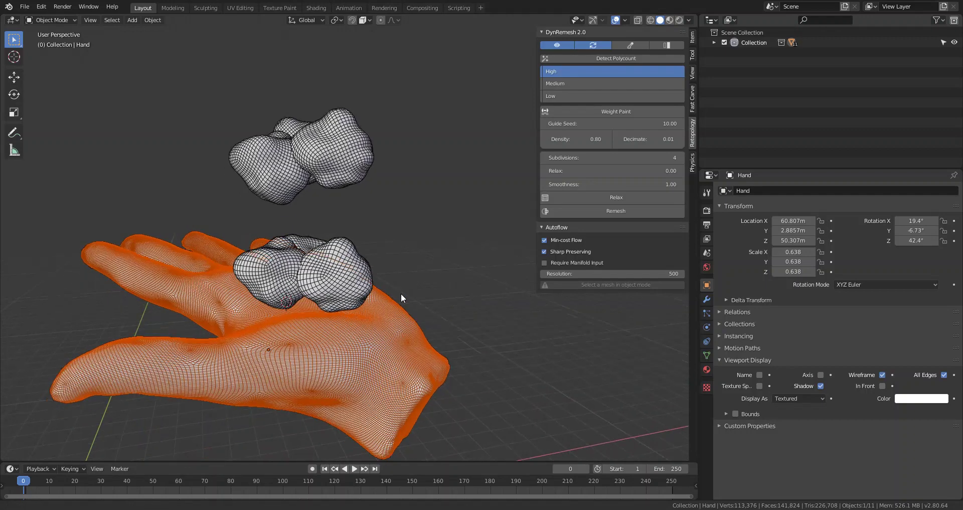